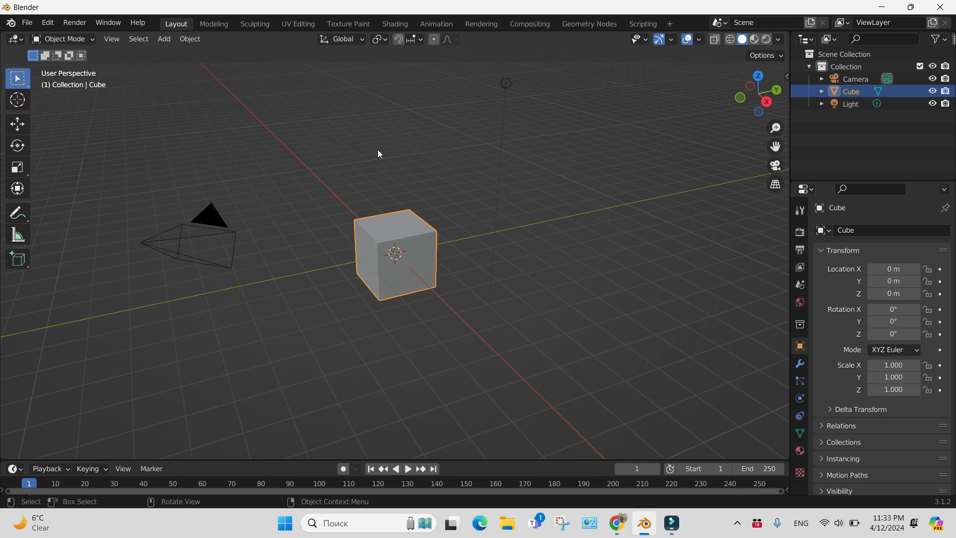
Delete the default cube and add a mesh plane in its place at the world origin
right_click(410, 264)
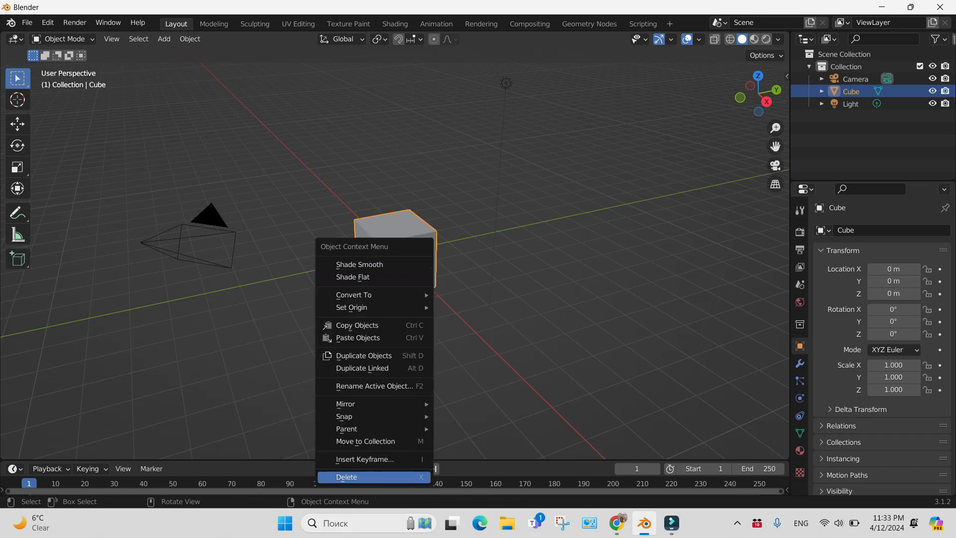
left_click(377, 479)
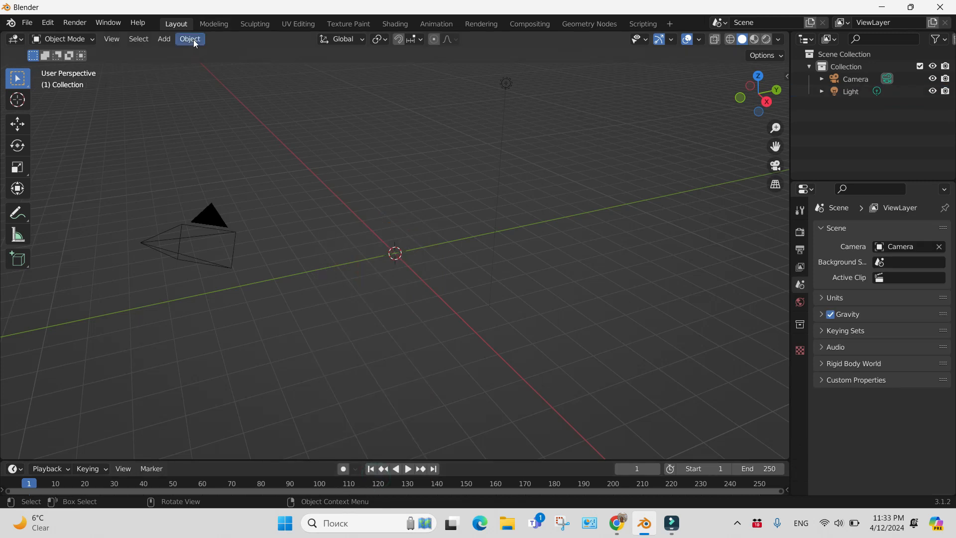
left_click(164, 39)
mouse_move(181, 52)
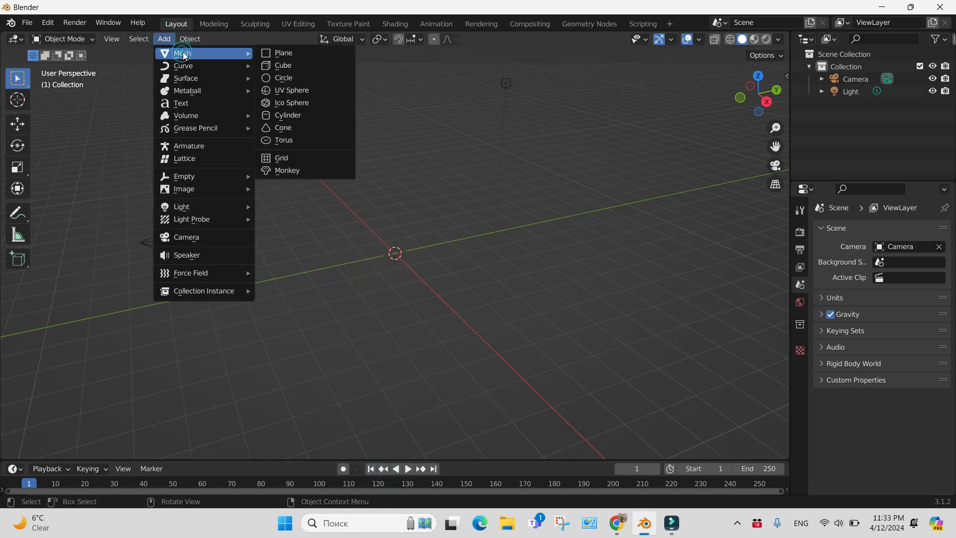
left_click(289, 56)
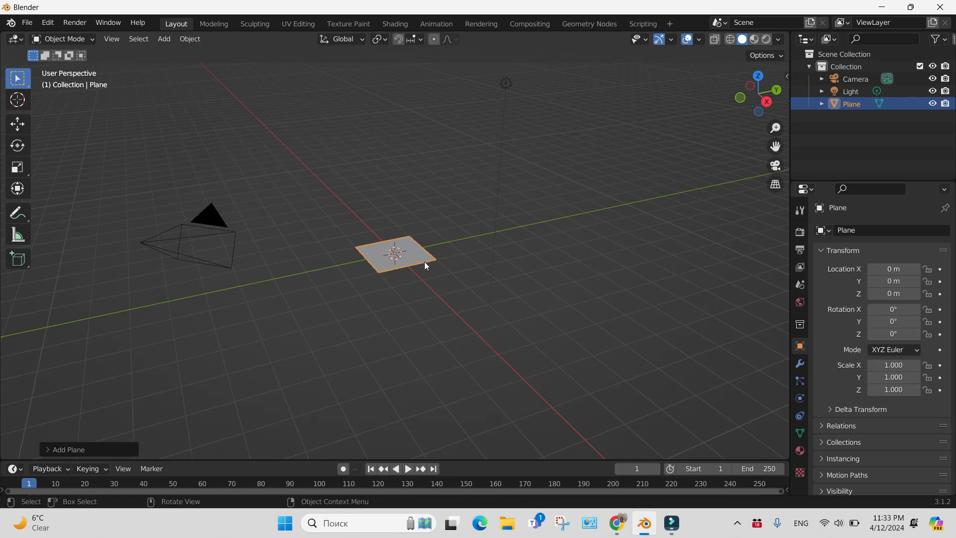
Scale the plane up uniformly to about 4.9 times its original size
key("s")
left_click(438, 270)
key("s")
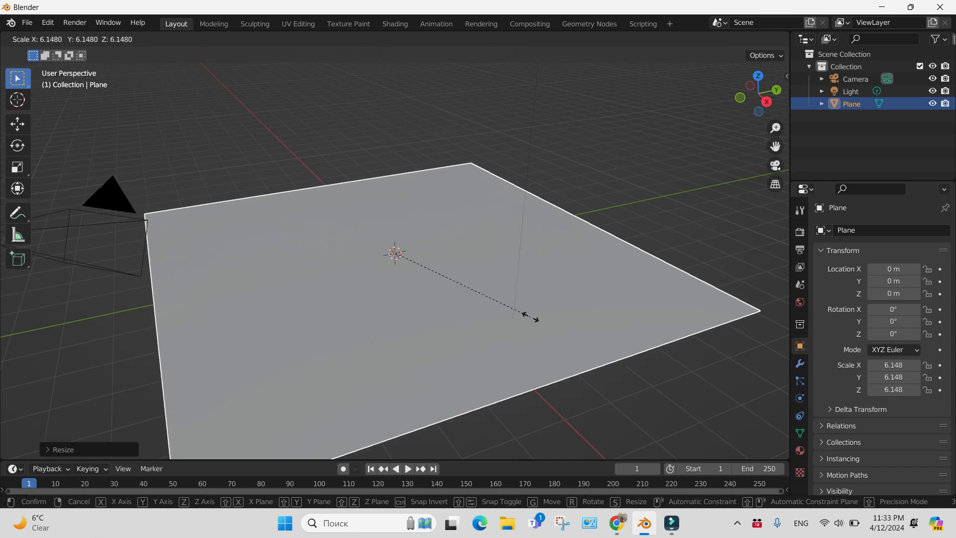
left_click(505, 305)
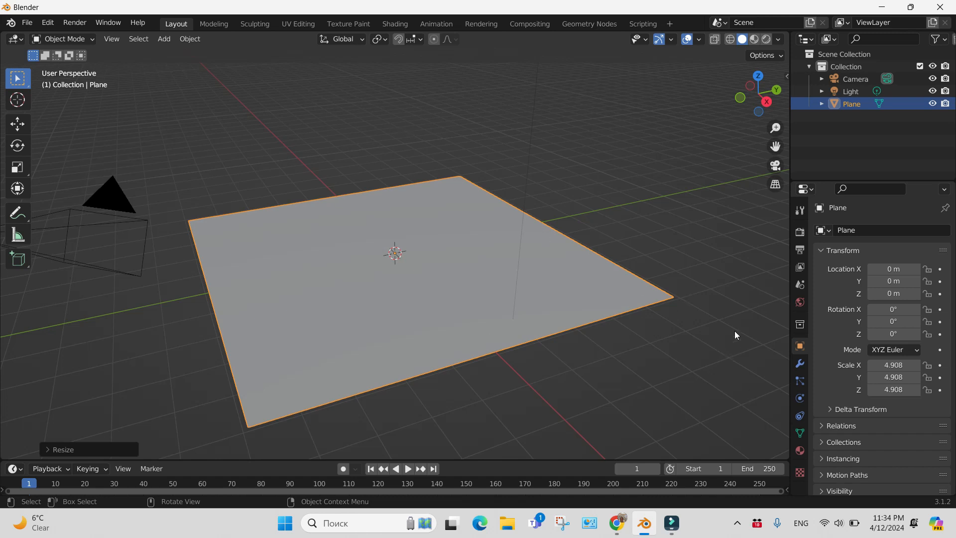
Switch to File Explorer, look through the texture images in the Blender folder, and return to Blender
left_click(508, 523)
left_click(127, 246)
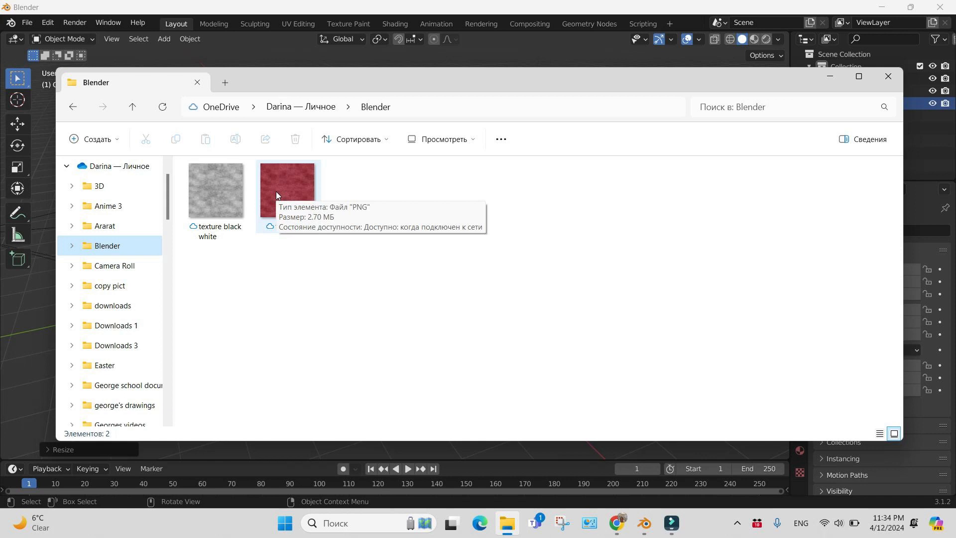
key("alt+Tab")
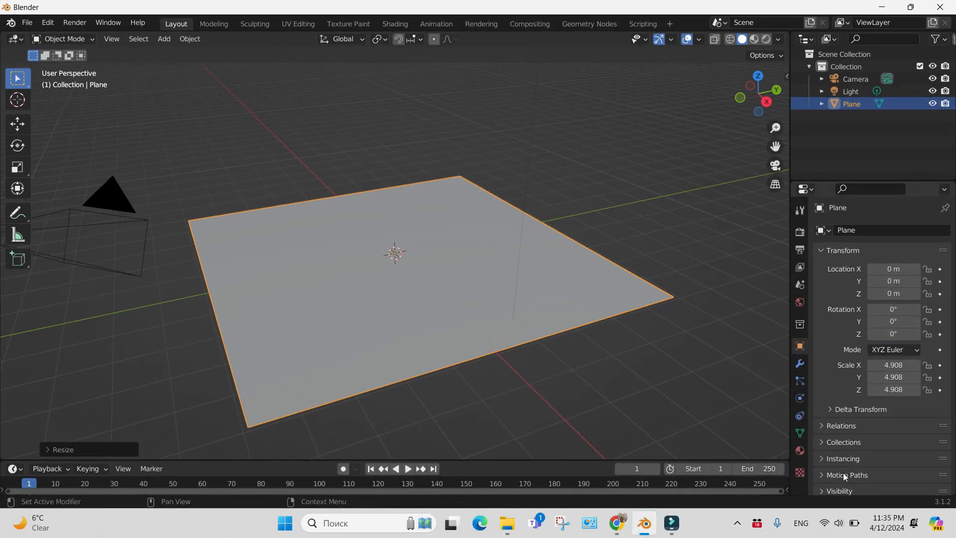
Create a new image texture data block and a new material for the plane
left_click(799, 472)
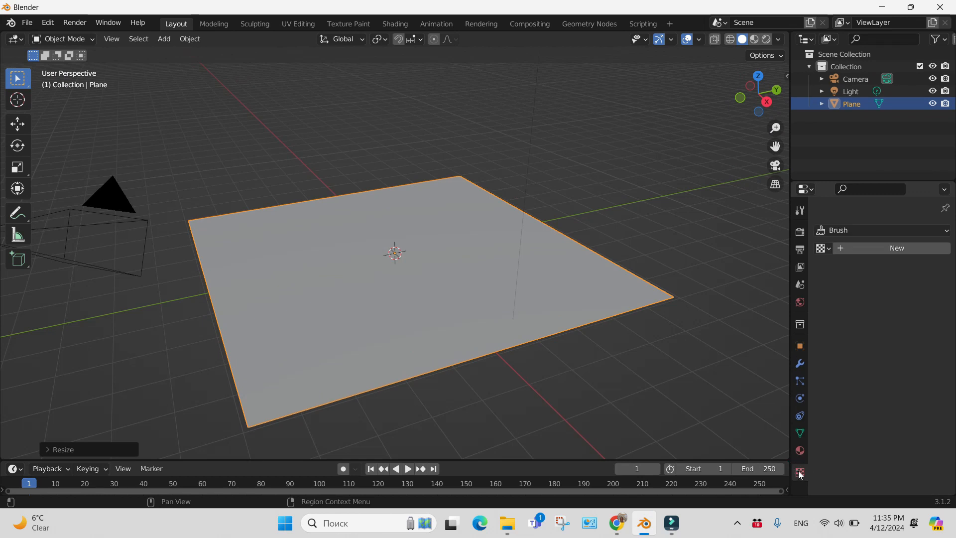
left_click(895, 246)
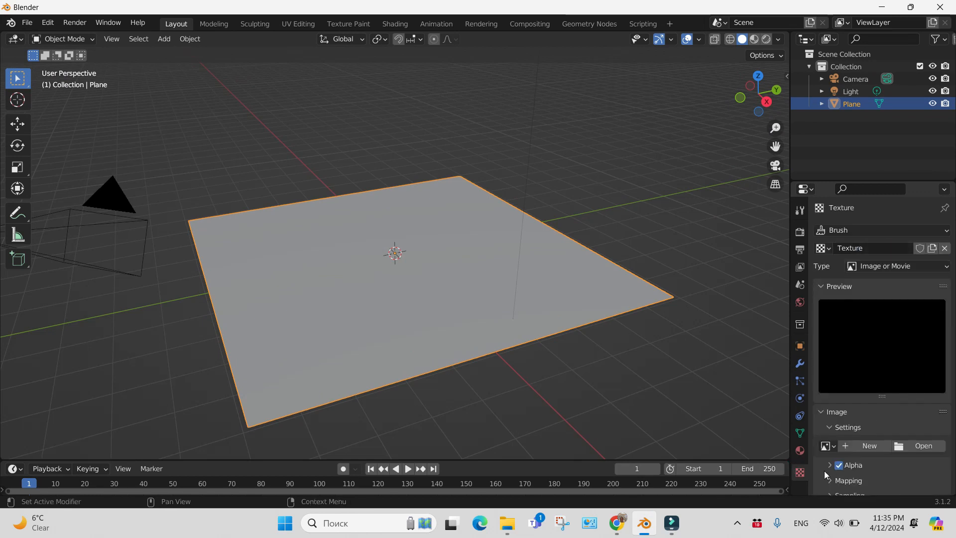
left_click(800, 452)
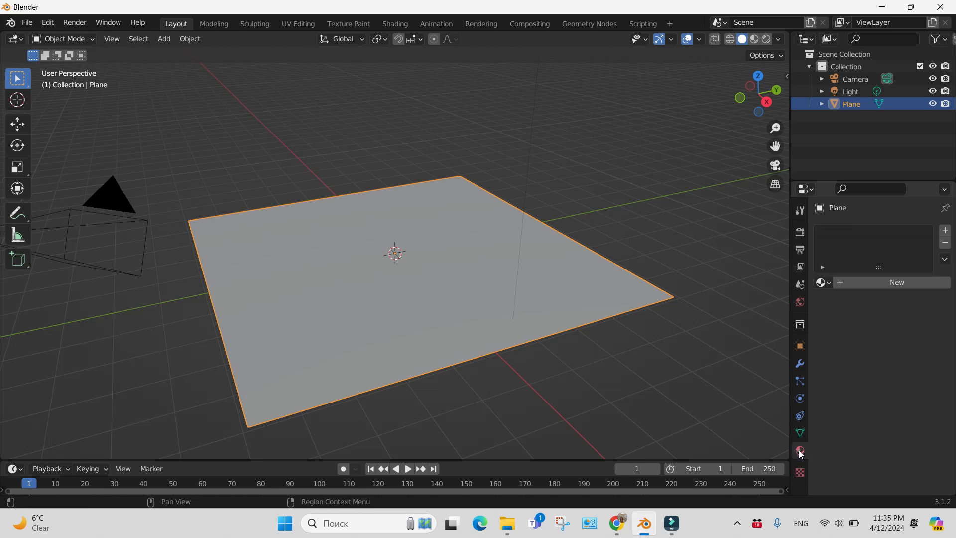
left_click(896, 283)
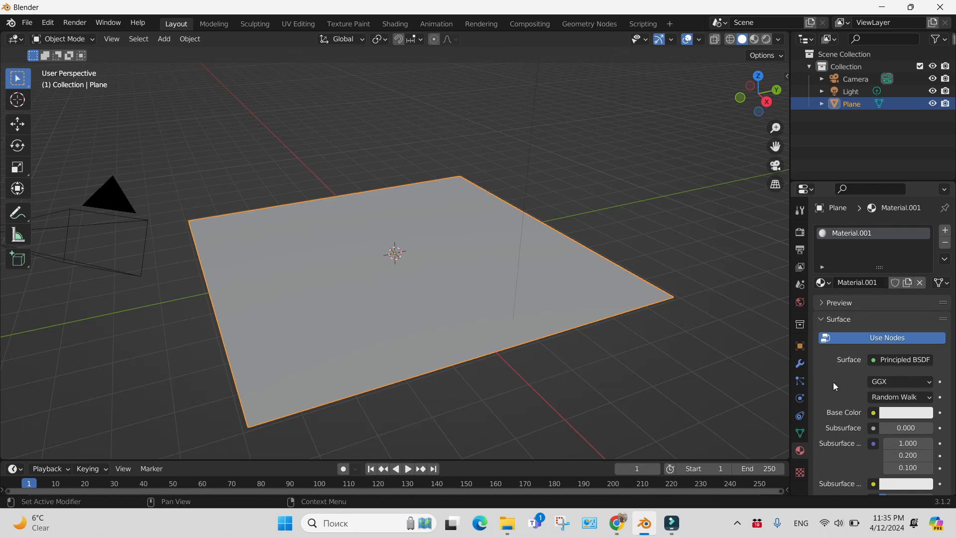
Assign texture dif.png from the Blender folder as the material's Base Color image texture and show the viewport in Rendered shading
left_click(874, 413)
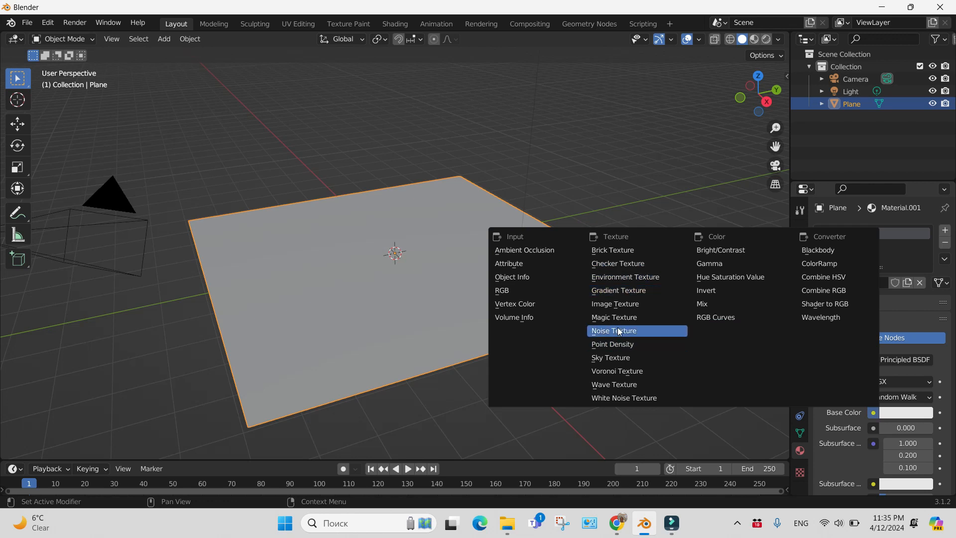
left_click(622, 304)
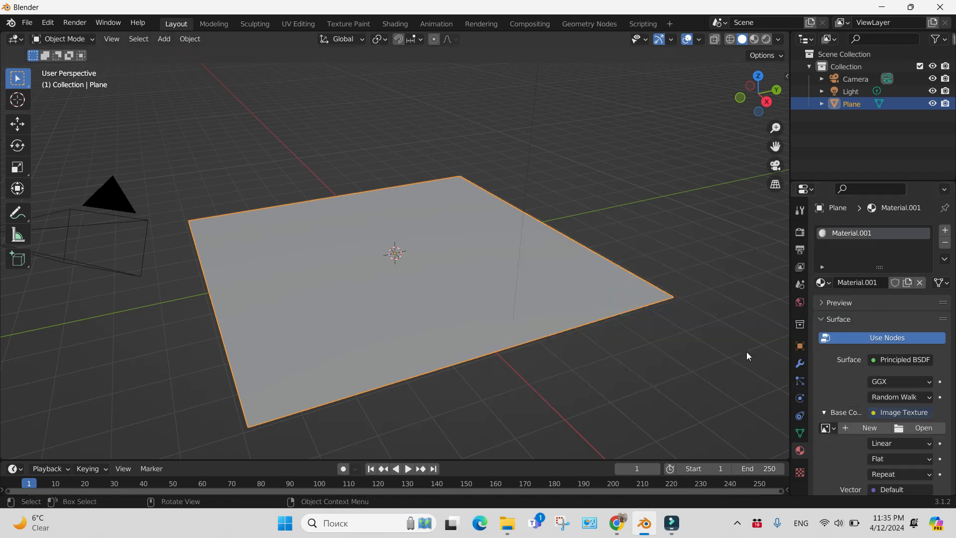
left_click(927, 429)
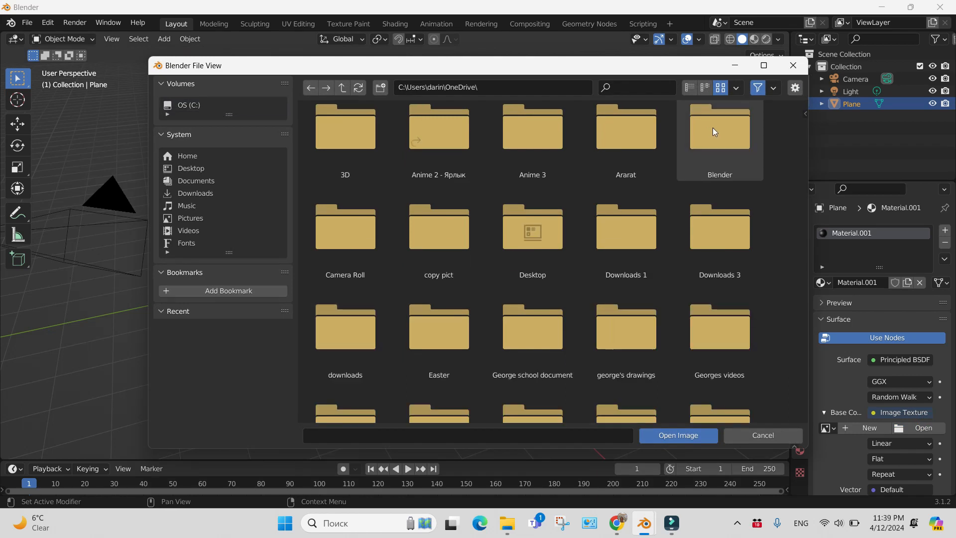
double_click(715, 128)
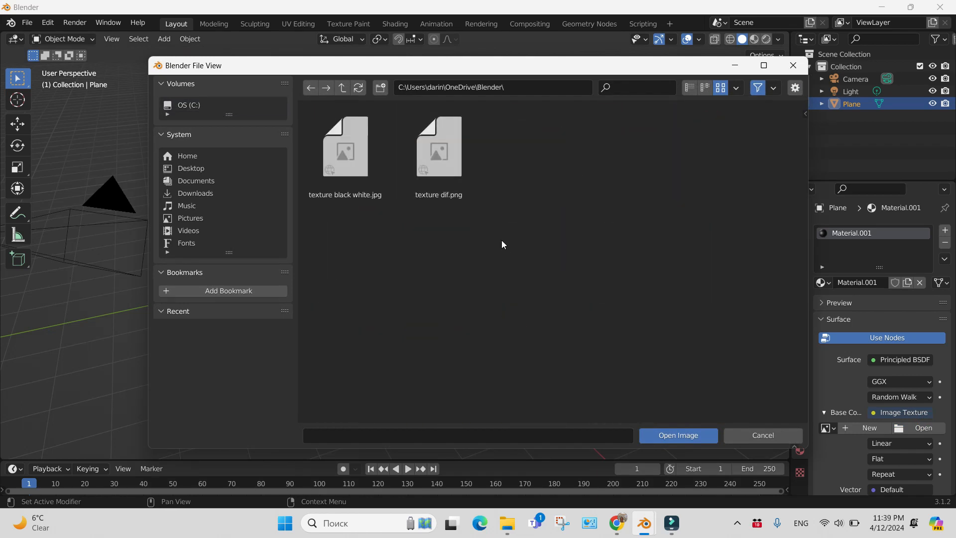
left_click(446, 157)
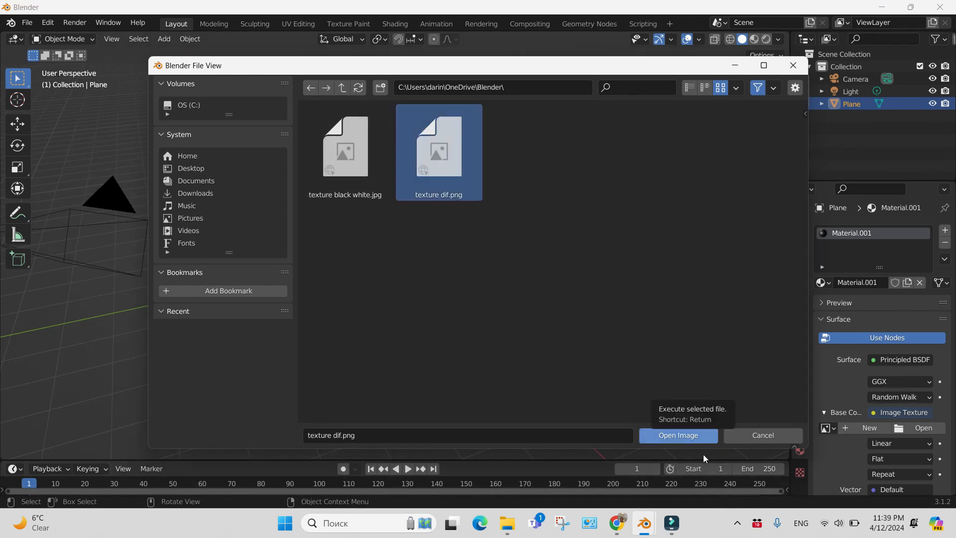
left_click(702, 438)
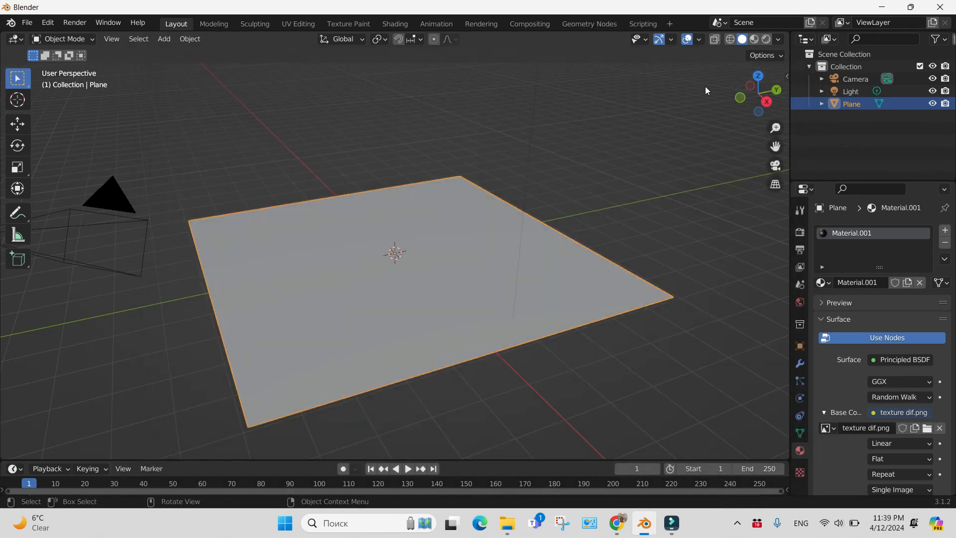
left_click(767, 38)
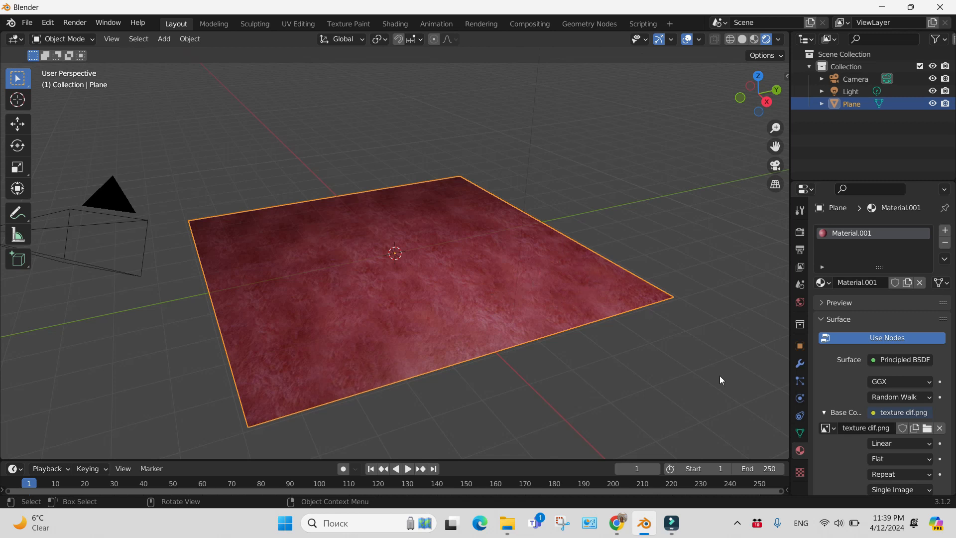
Load texture black white.jpg from the OneDrive Blender folder as the image of the brush texture
left_click(799, 477)
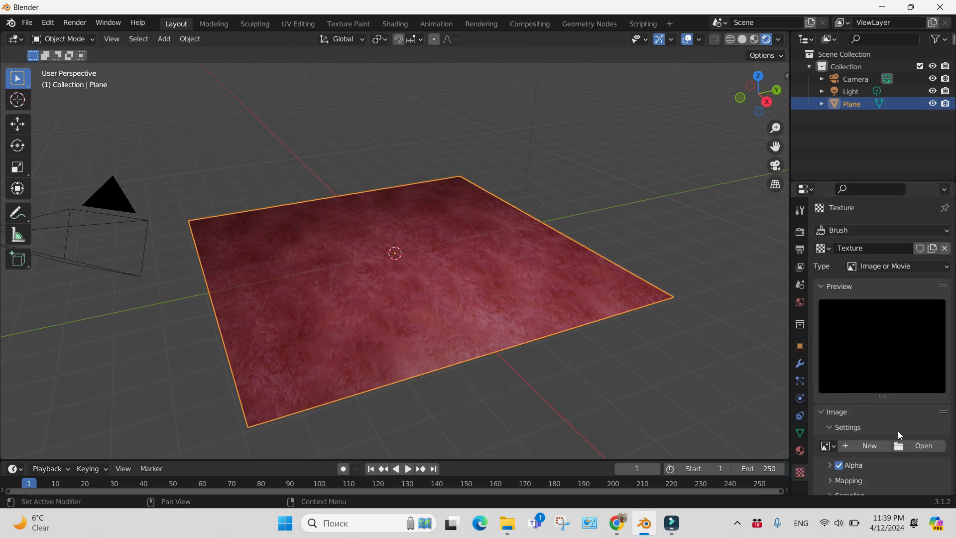
left_click(921, 447)
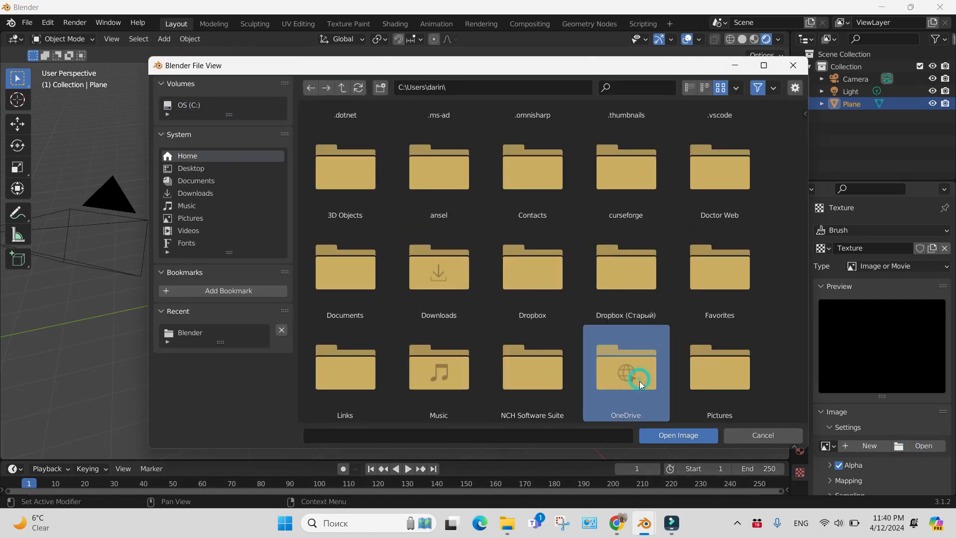
double_click(639, 381)
double_click(719, 164)
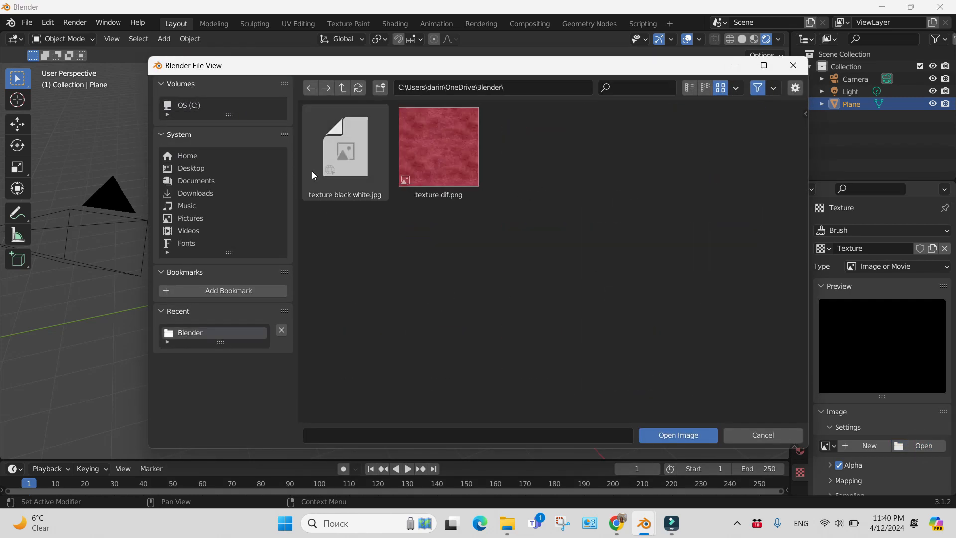
left_click(312, 170)
left_click(690, 440)
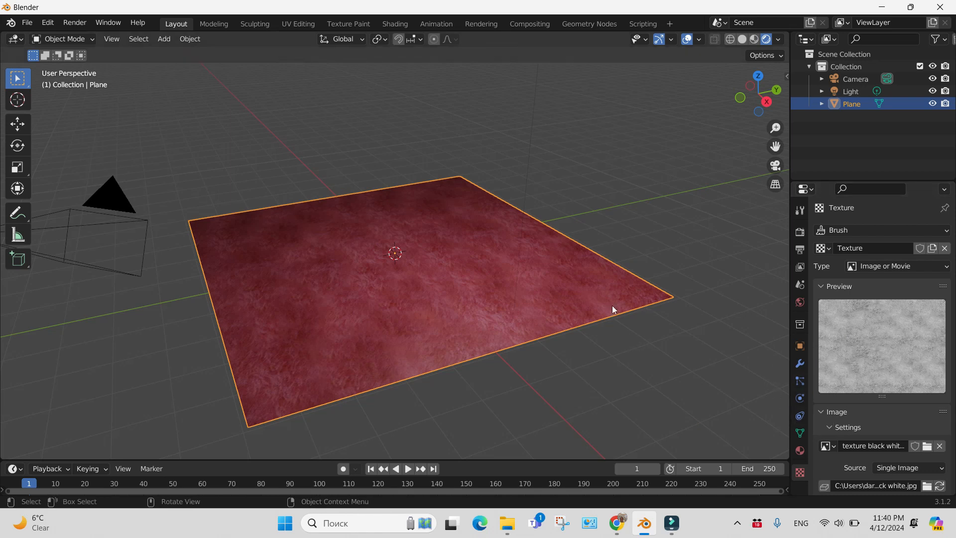
Subdivide the whole plane in Edit Mode with the number of cuts set to 100
left_click(93, 39)
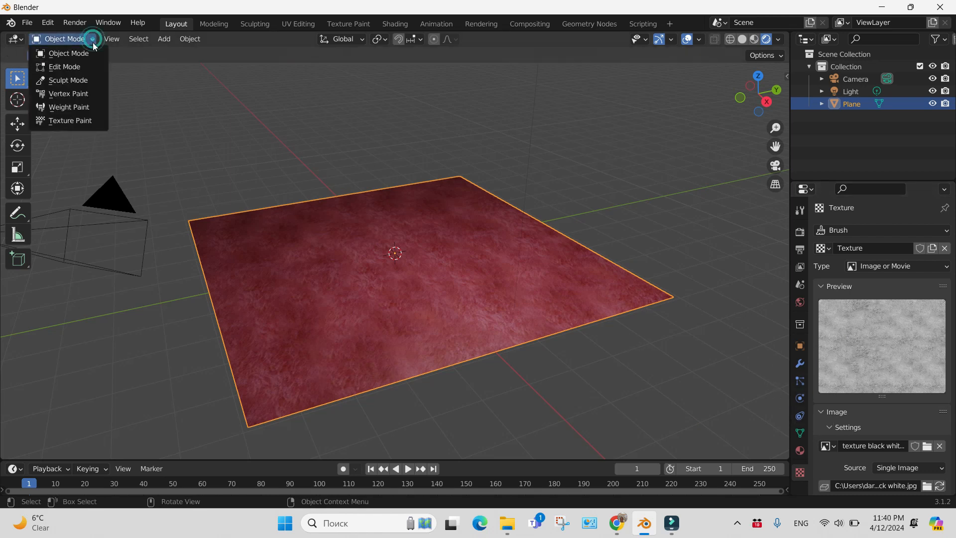
left_click(73, 67)
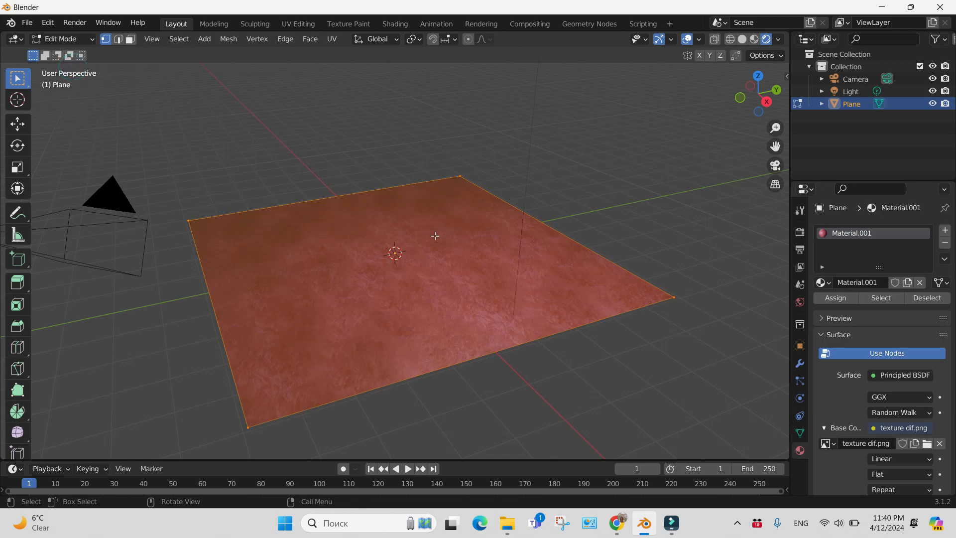
right_click(429, 267)
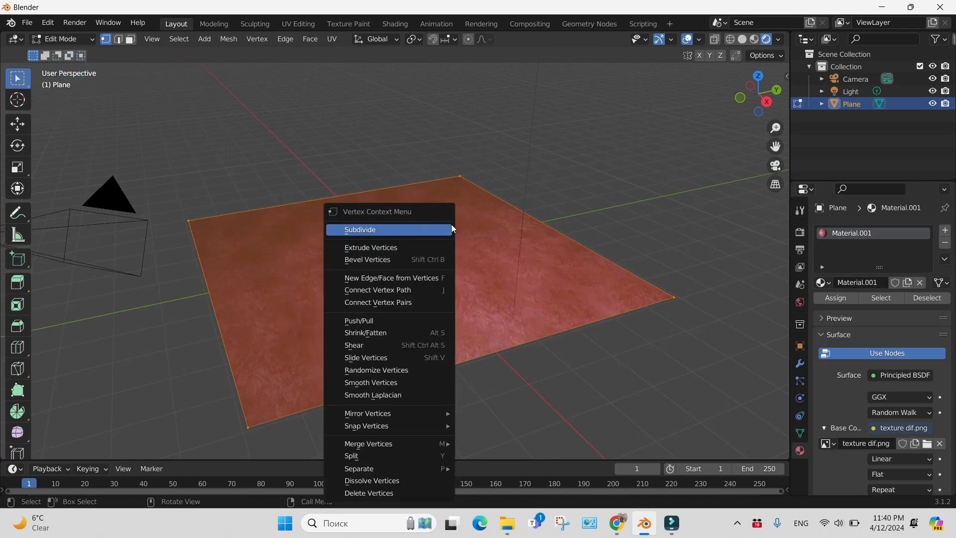
left_click(397, 229)
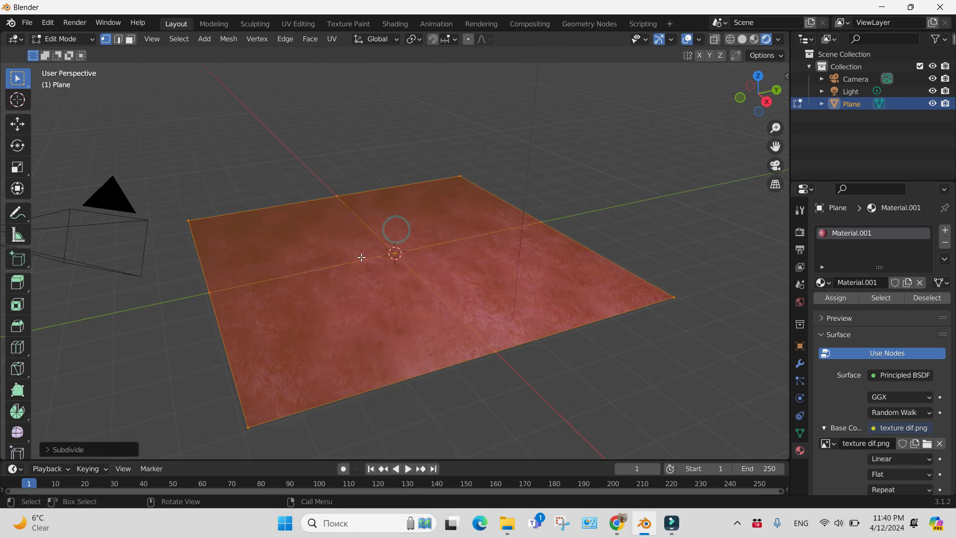
left_click(108, 449)
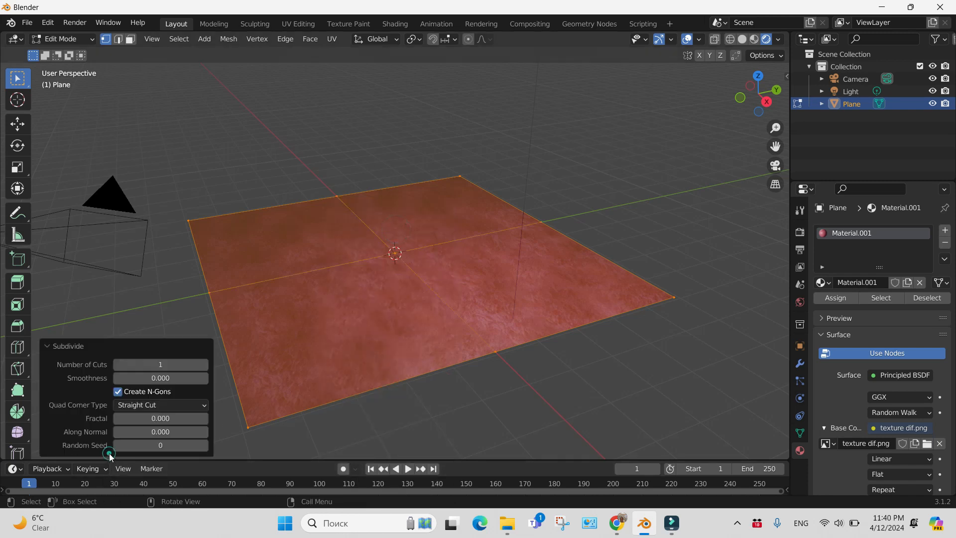
left_click(165, 365)
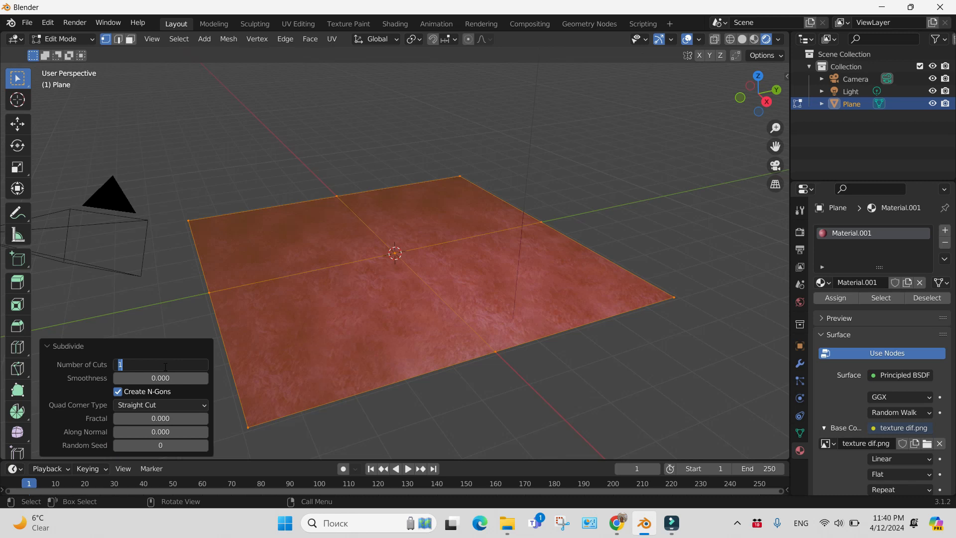
type("100")
key("Return")
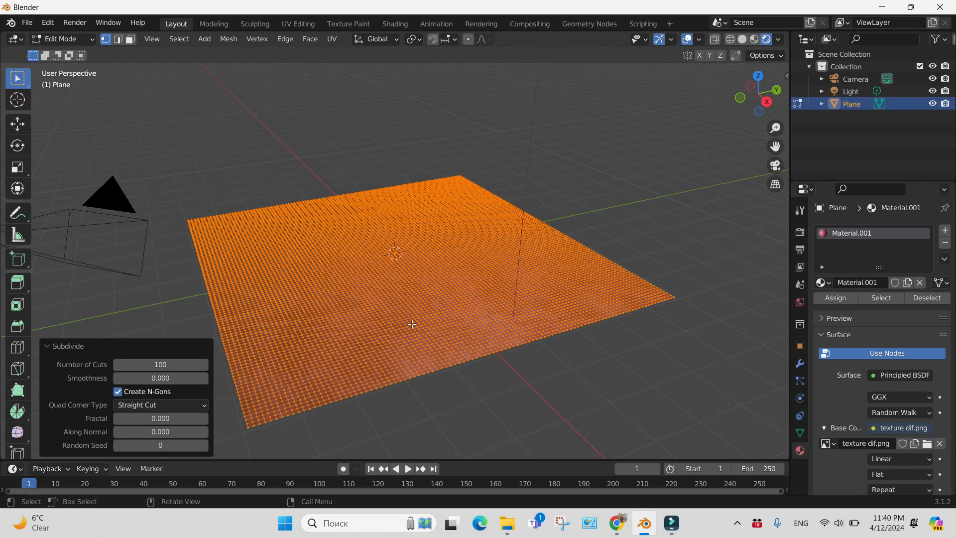
Subdivide the plane's mesh once more with 1 cut and check the density of the grid
right_click(417, 309)
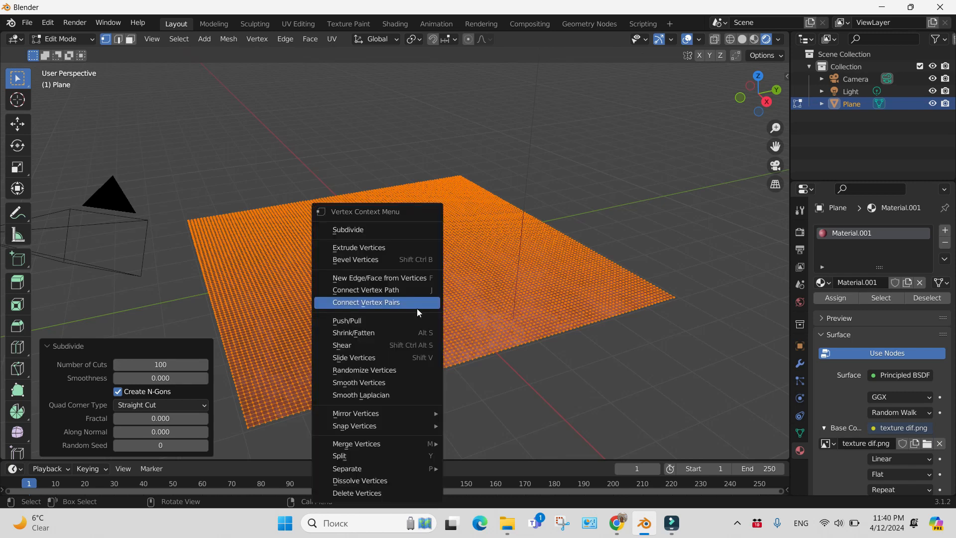
left_click(389, 229)
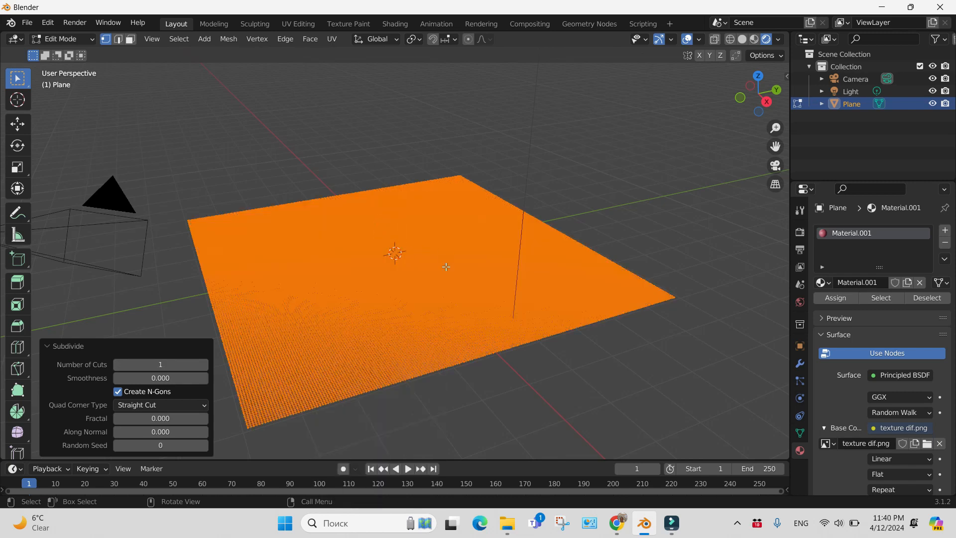
scroll(461, 269, "up", 5)
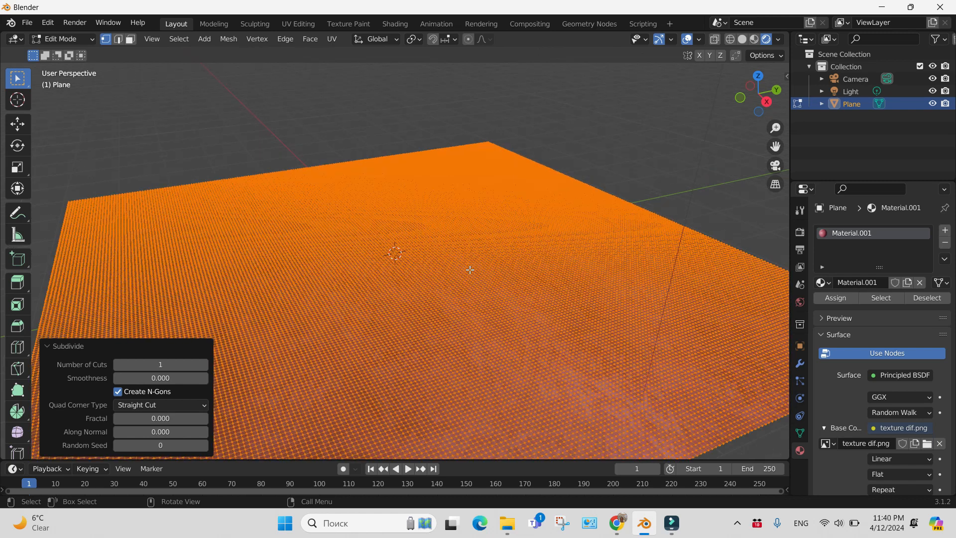
scroll(470, 269, "down", 4)
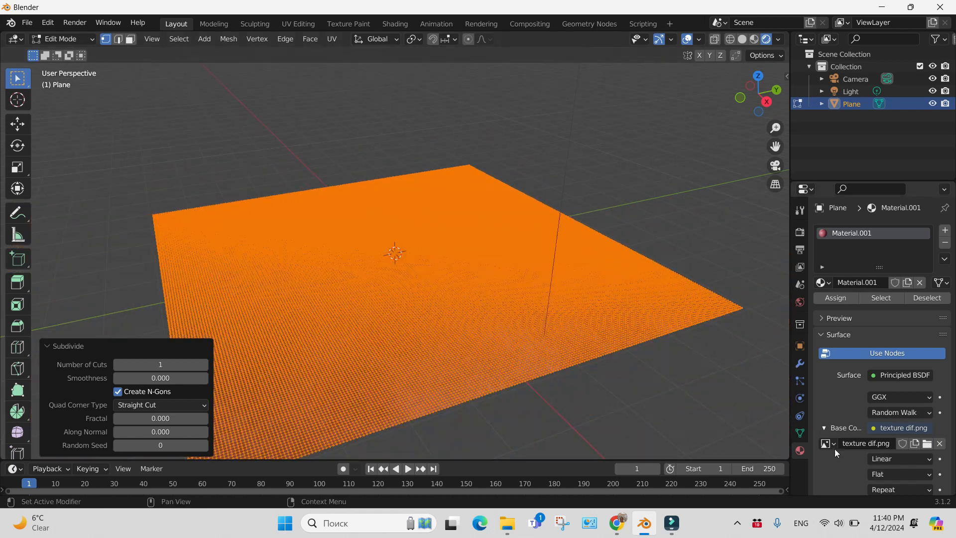
Add a Displace modifier to the plane in Object Mode and assign the existing texture named Texture to it
left_click(800, 363)
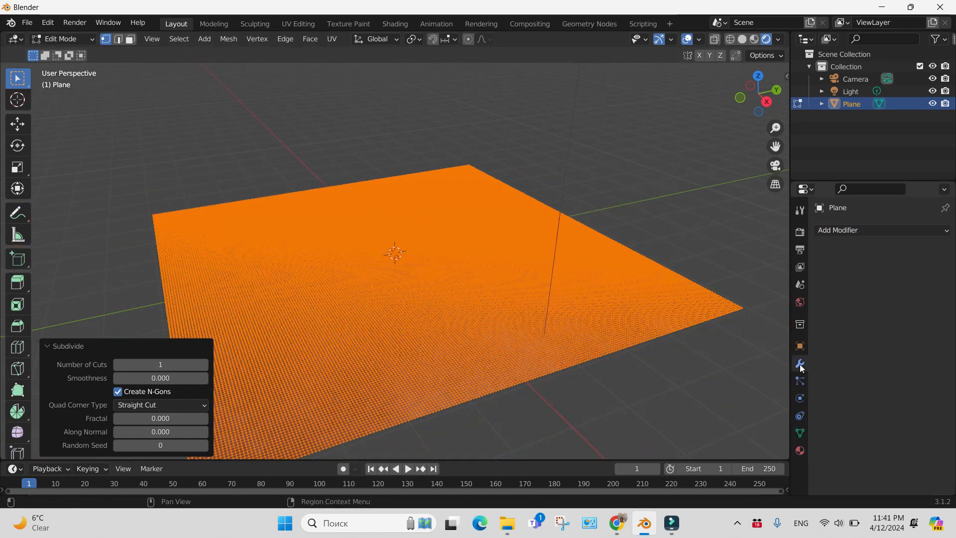
left_click(945, 231)
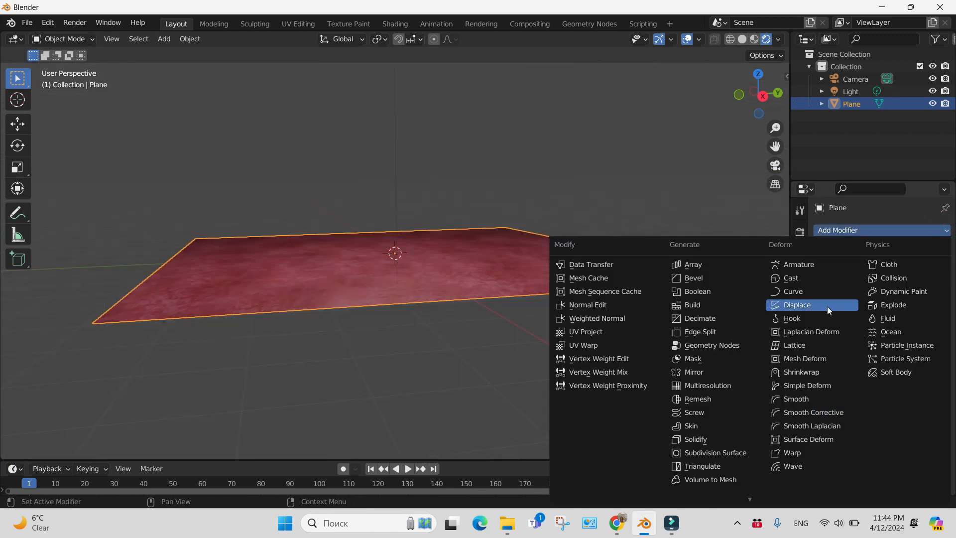
left_click(826, 307)
left_click(826, 271)
left_click(797, 289)
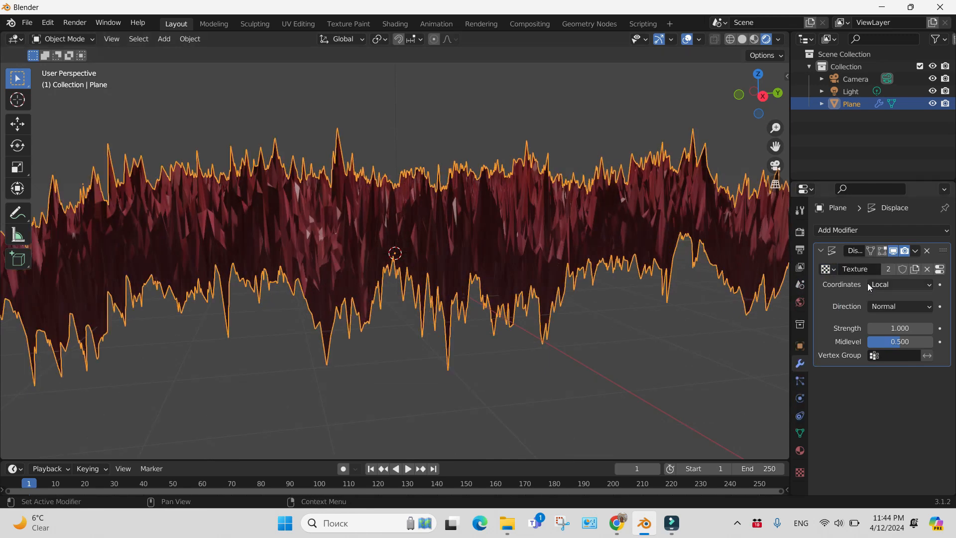
Set the Displace modifier's texture coordinates to UV and its direction to Z
left_click(891, 285)
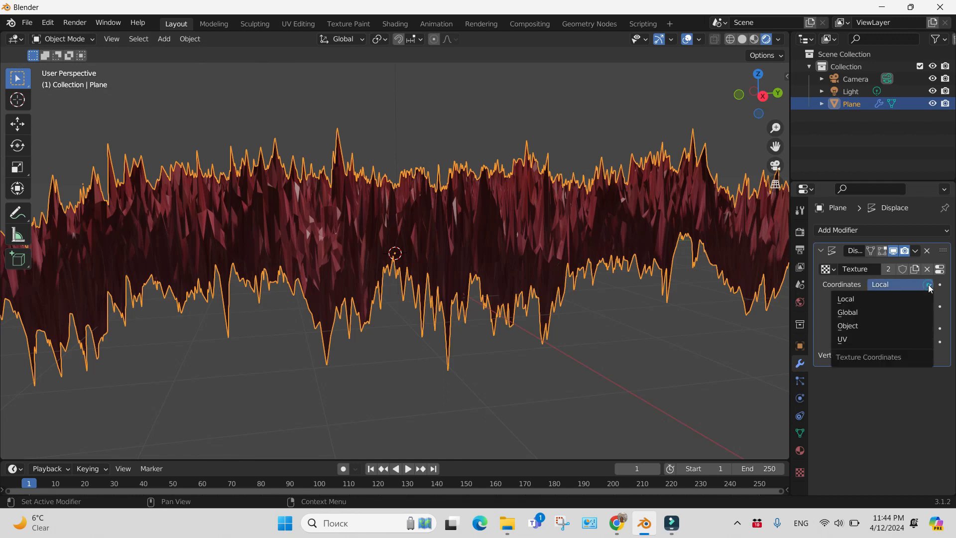
left_click(870, 340)
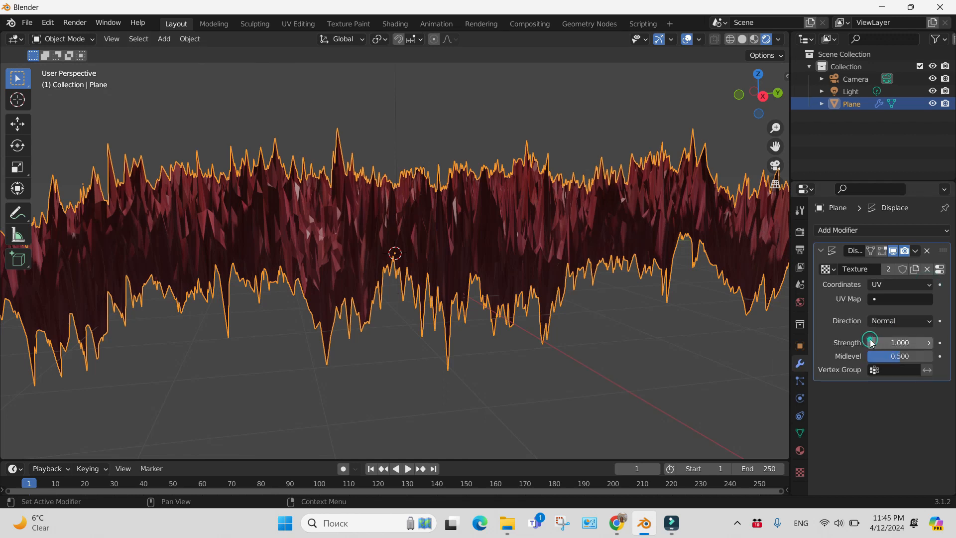
left_click(929, 320)
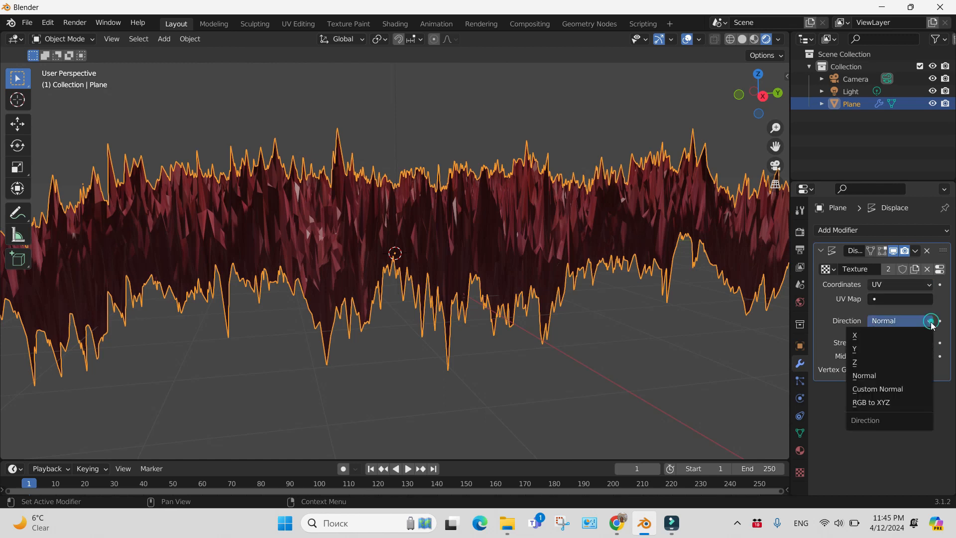
left_click(879, 364)
scroll(697, 261, "up", 2)
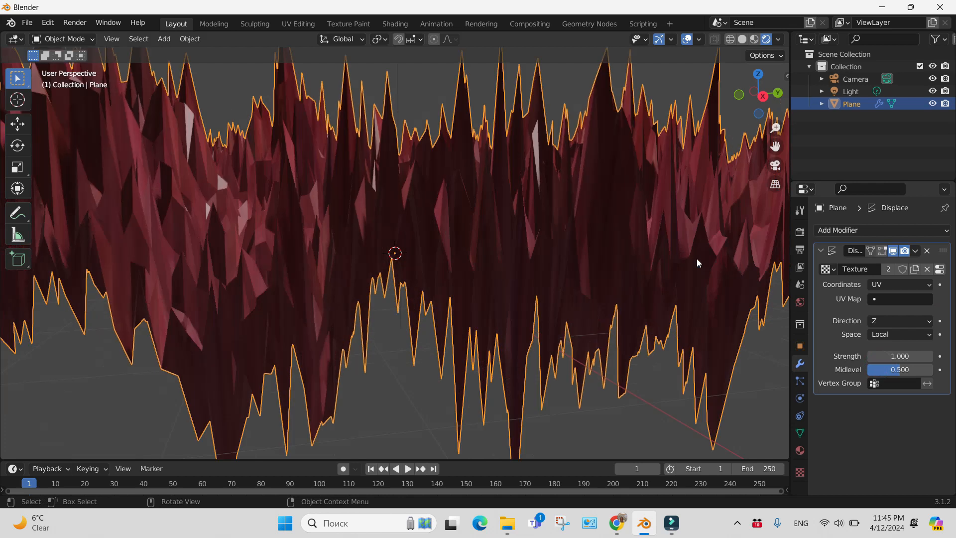
scroll(698, 258, "down", 5)
scroll(697, 258, "up", 1)
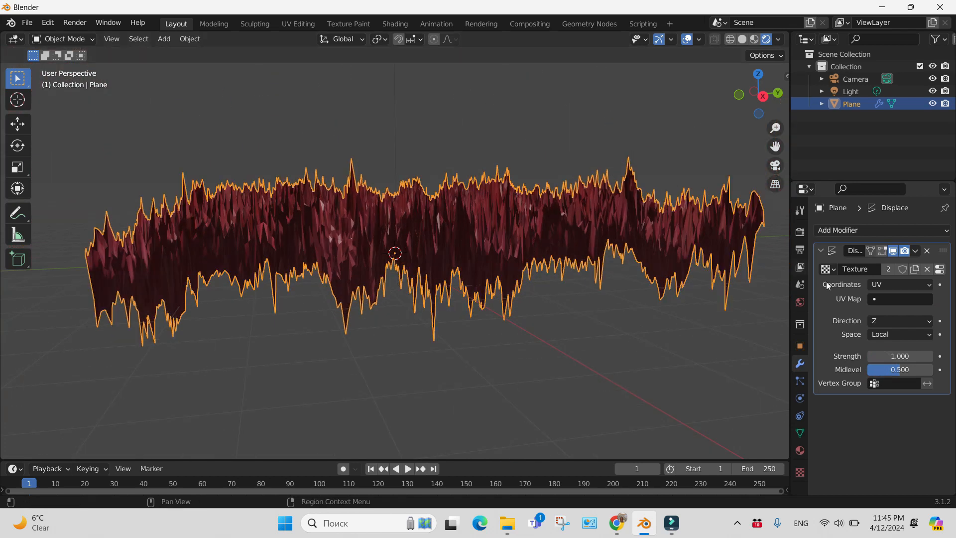
Reduce the Displace modifier's strength to 0.1 and fine-tune it to 0.2
double_click(900, 355)
type("0.1")
key("Return")
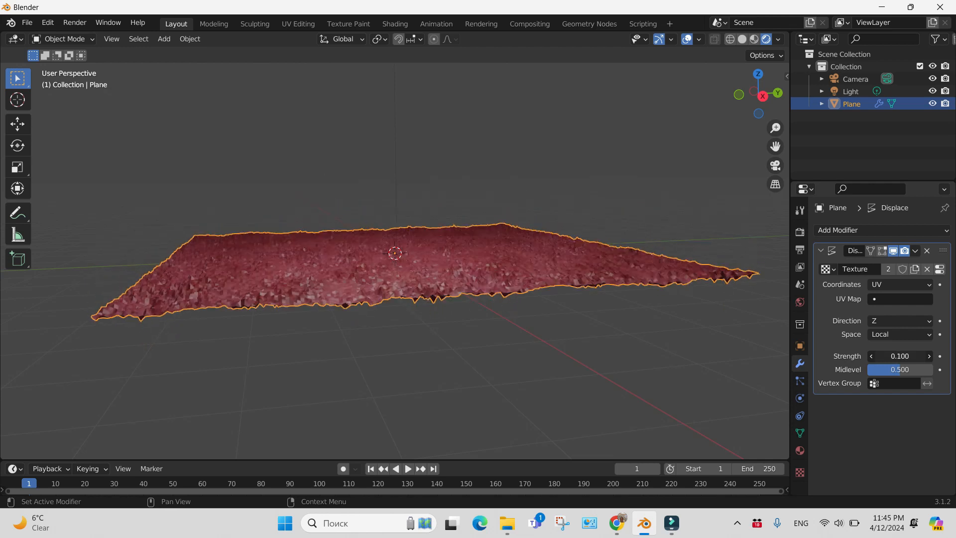
mouse_move(900, 356)
left_mouse_down()
mouse_move(927, 355)
mouse_move(890, 356)
left_mouse_up()
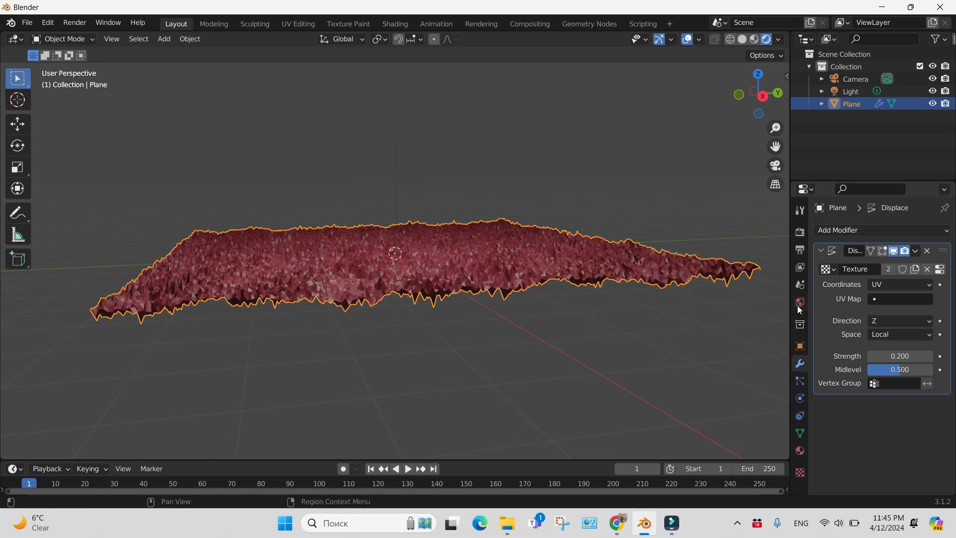
Add a Subdivision Surface modifier below the Displace modifier to smooth the plane's relief
left_click(945, 230)
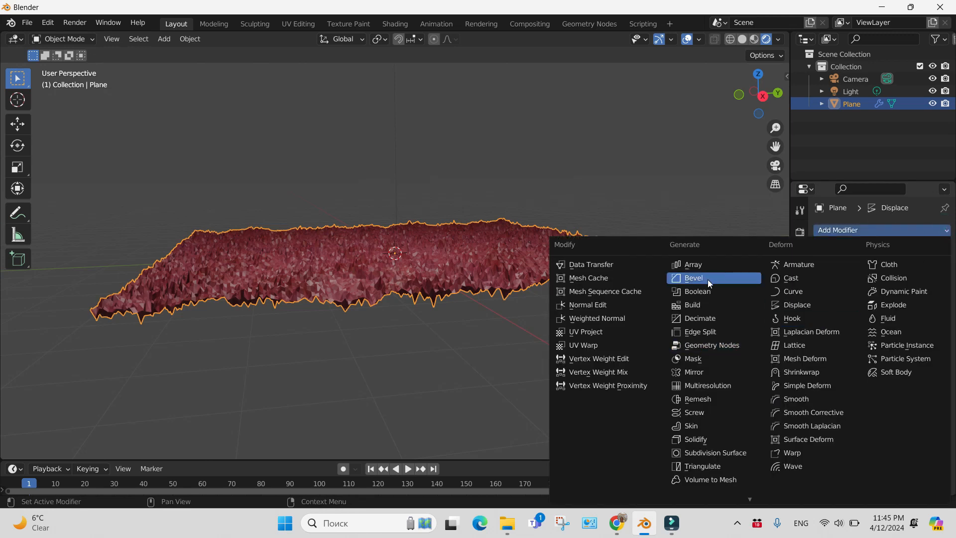
left_click(703, 452)
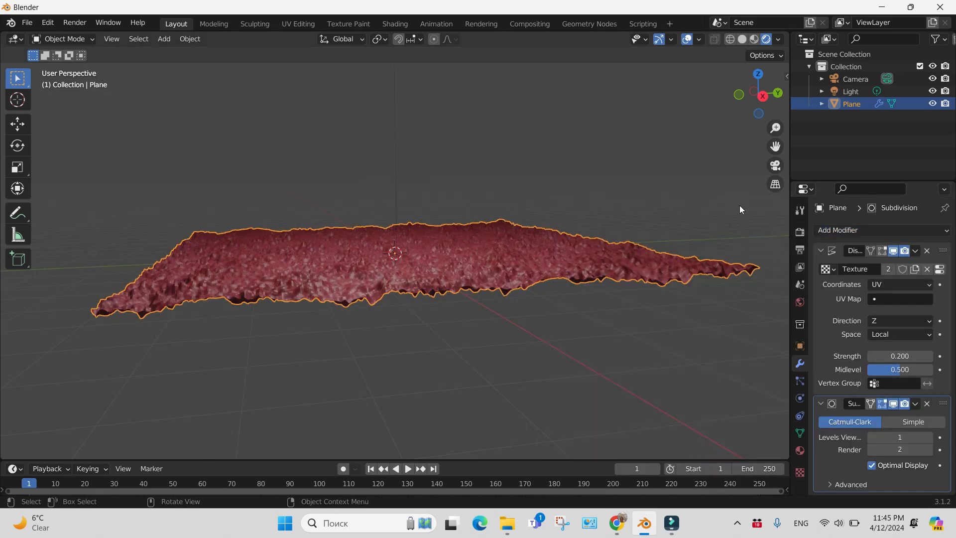
left_click_drag(780, 85, 775, 124)
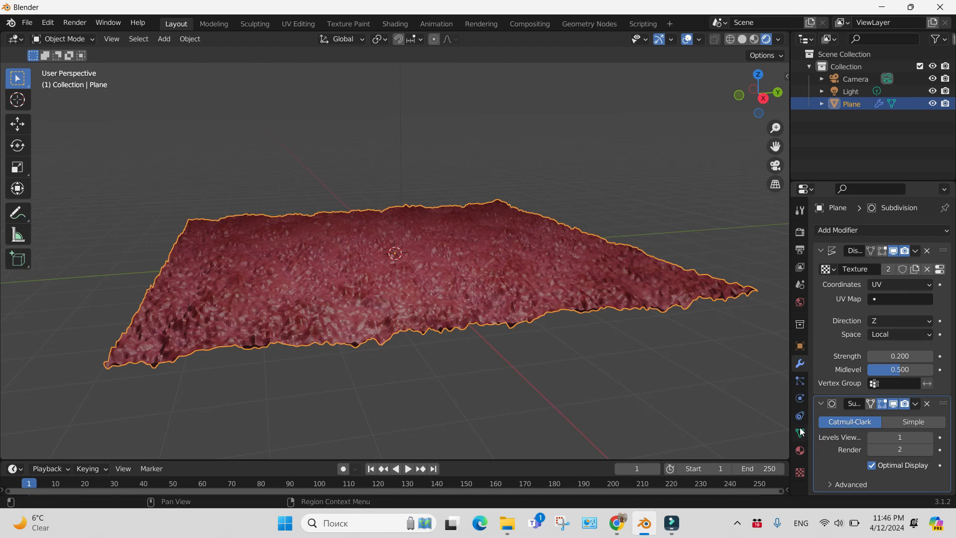
Set the plane material's Metallic to 0.092 and Specular to 0.014, keeping Subsurface at 0
left_click(800, 451)
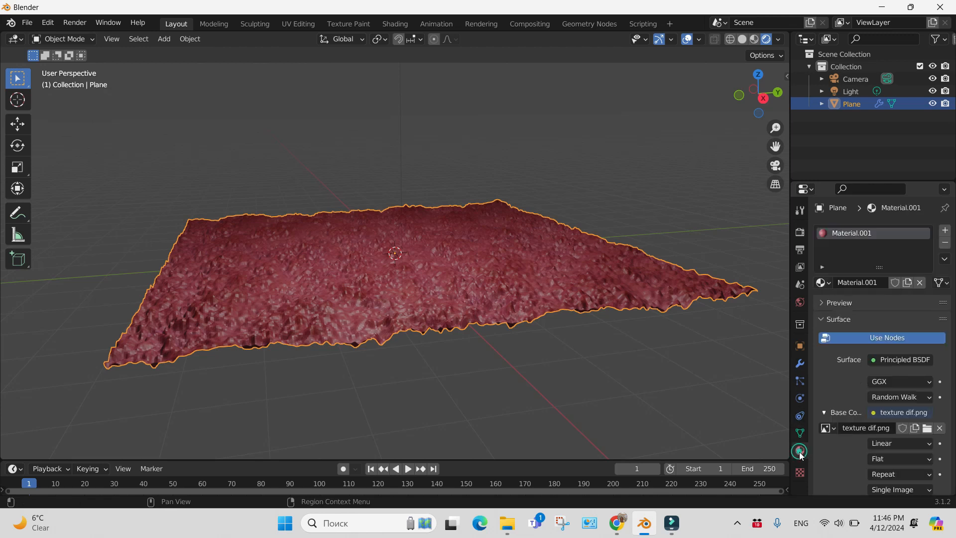
scroll(925, 387, "down", 5)
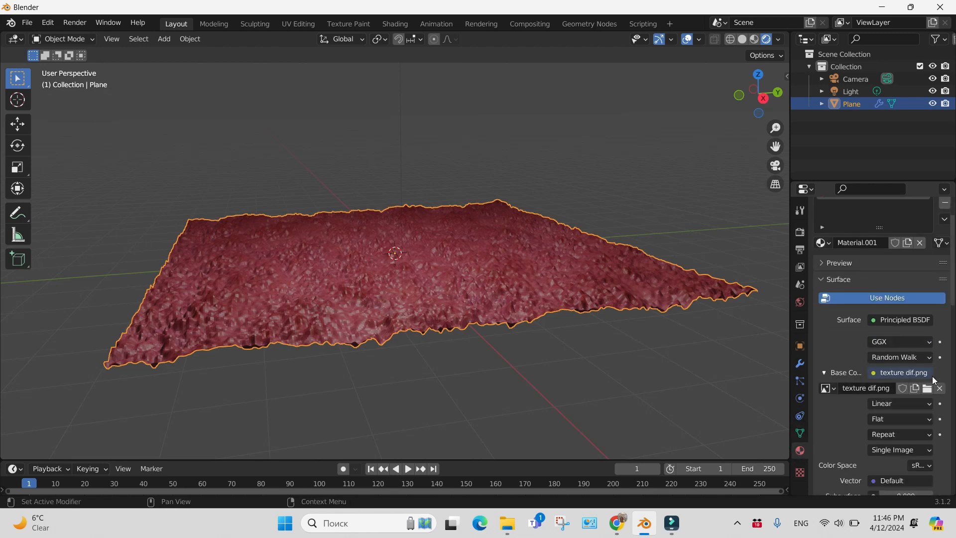
scroll(931, 369, "down", 4)
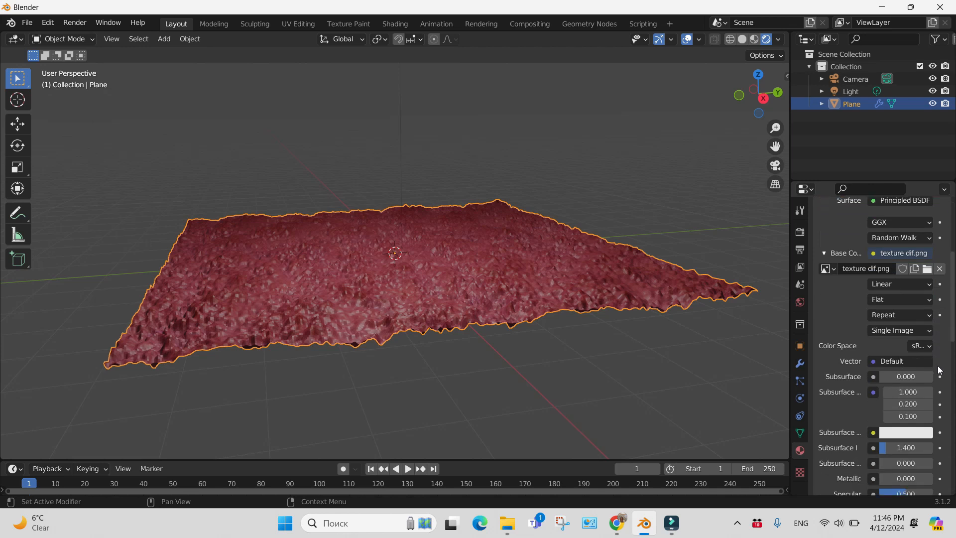
mouse_move(896, 337)
left_mouse_down()
mouse_move(912, 337)
mouse_move(897, 336)
left_mouse_up()
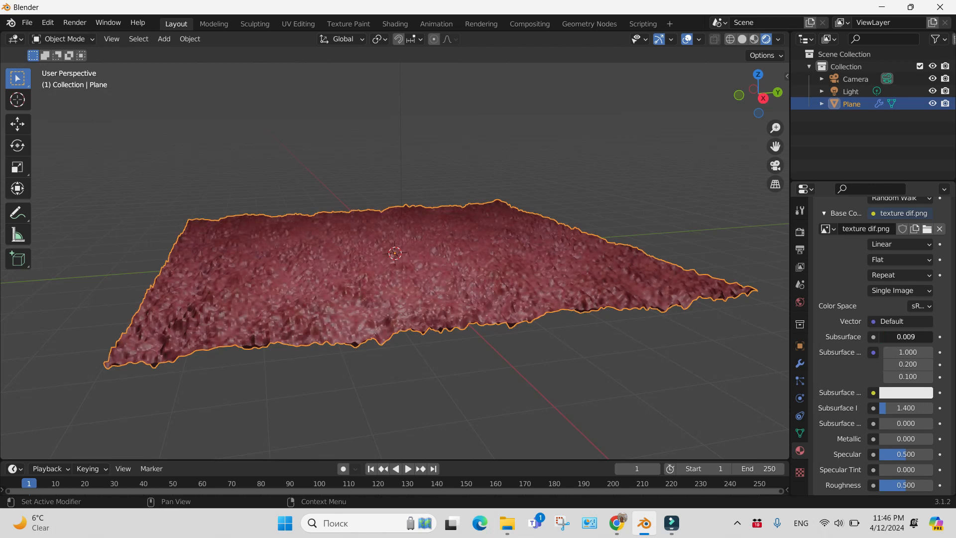
scroll(892, 377, "down", 1)
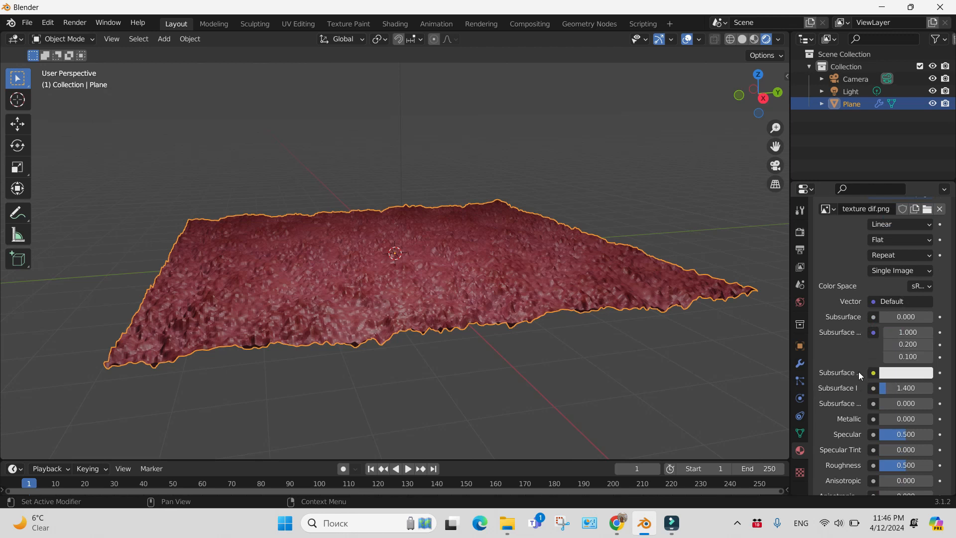
left_click_drag(896, 419, 870, 414)
scroll(894, 428, "down", 1)
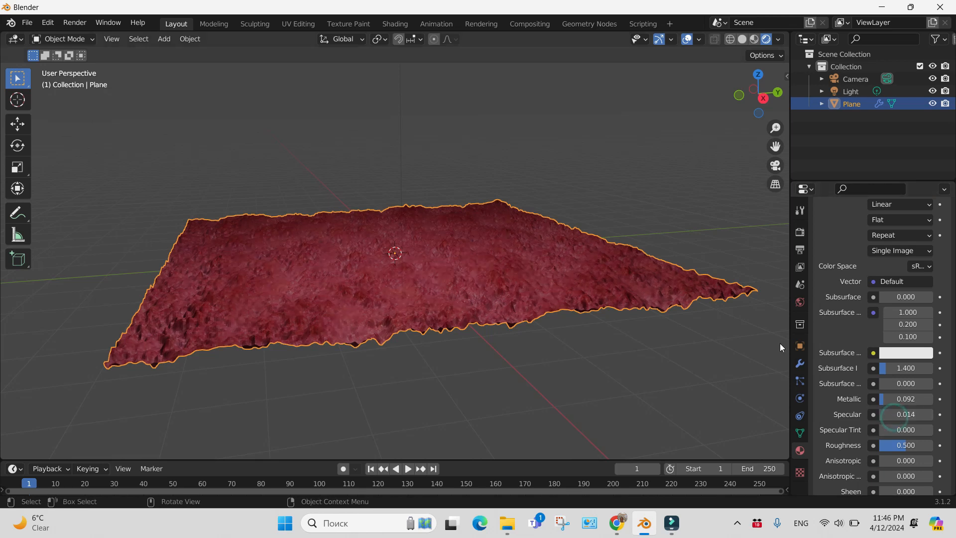
scroll(778, 338, "up", 3)
scroll(778, 335, "up", 2)
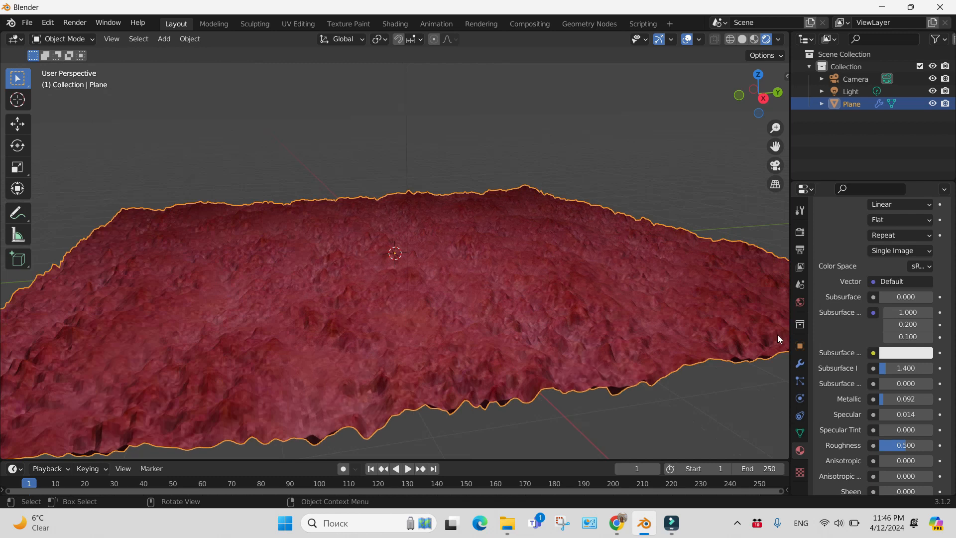
Adjust the material's Roughness to 0.674, Anisotropic to 0.505 and Sheen Tint to 0.390
scroll(859, 387, "down", 1)
left_click_drag(892, 439, 908, 426)
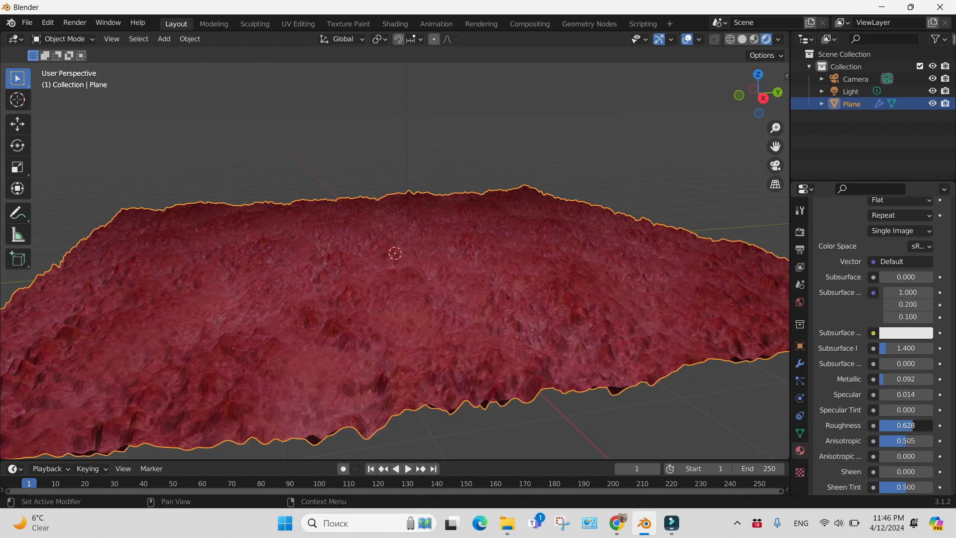
scroll(896, 418, "down", 4)
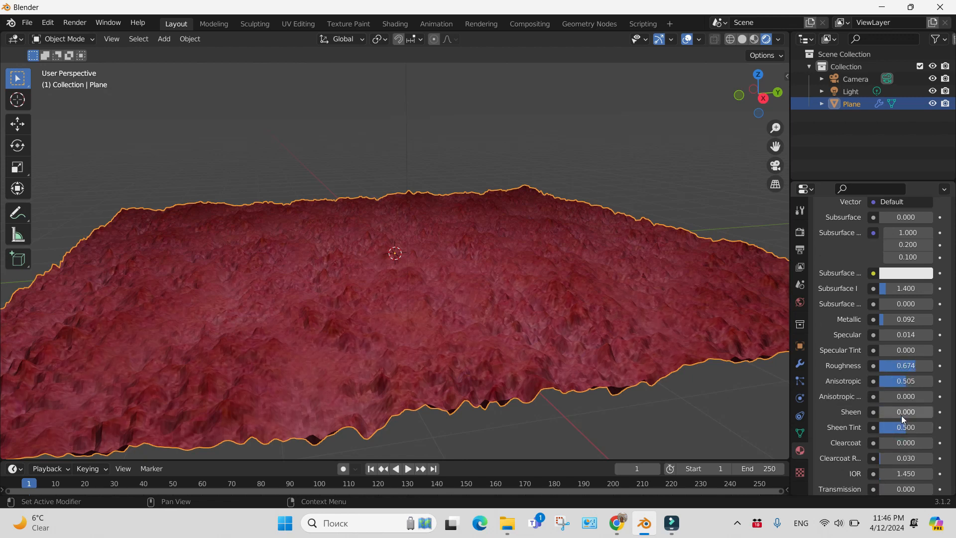
mouse_move(896, 428)
left_mouse_down()
mouse_move(869, 428)
mouse_move(905, 427)
mouse_move(895, 442)
left_mouse_up()
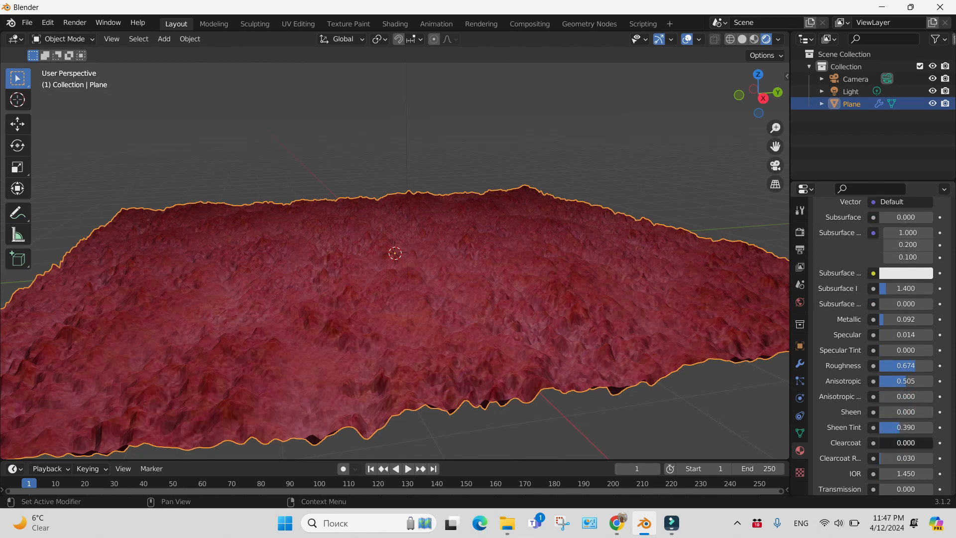
Apply Shade Smooth to the displaced plane
scroll(746, 315, "down", 6)
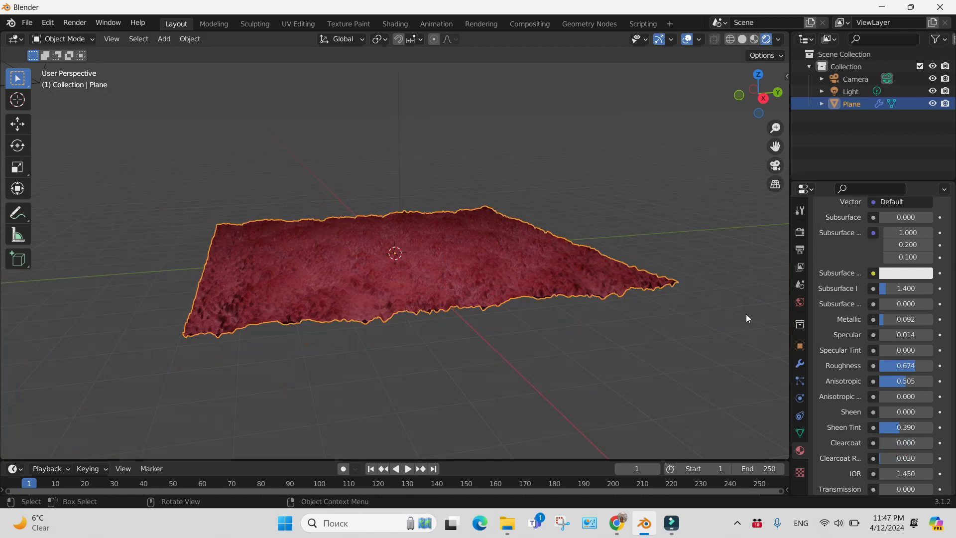
scroll(746, 313, "up", 3)
left_click_drag(778, 91, 765, 108)
right_click(466, 337)
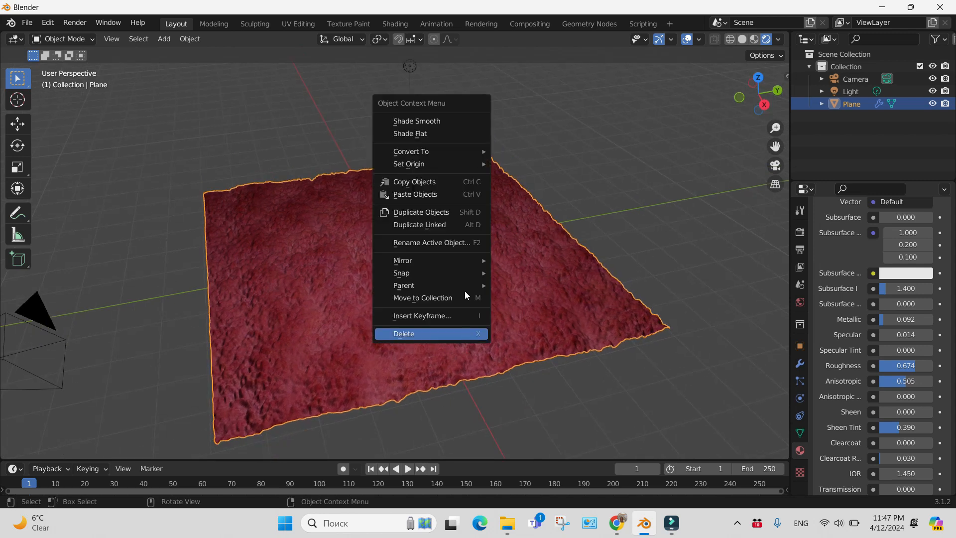
left_click(429, 119)
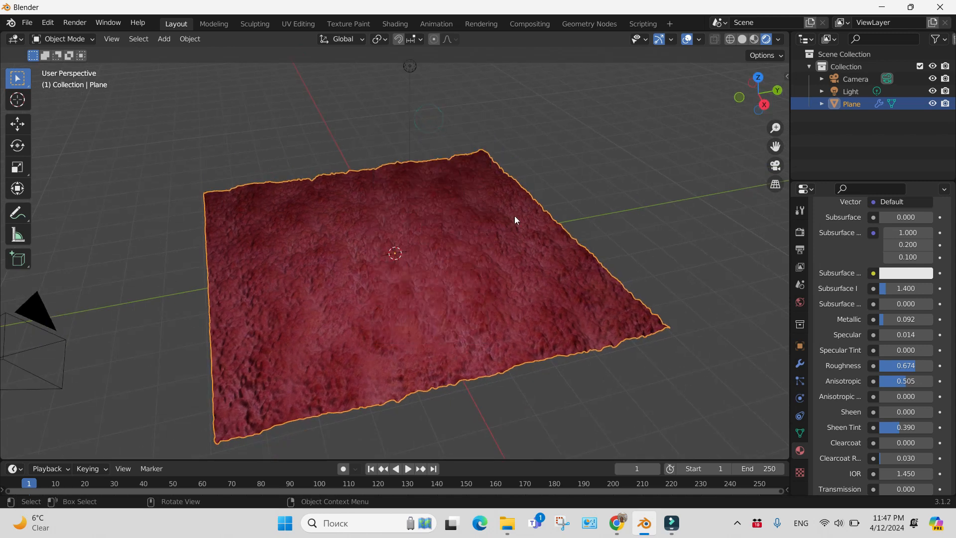
Examine the smoothed red surface's relief and shading up close and from a distance
scroll(636, 202, "up", 3)
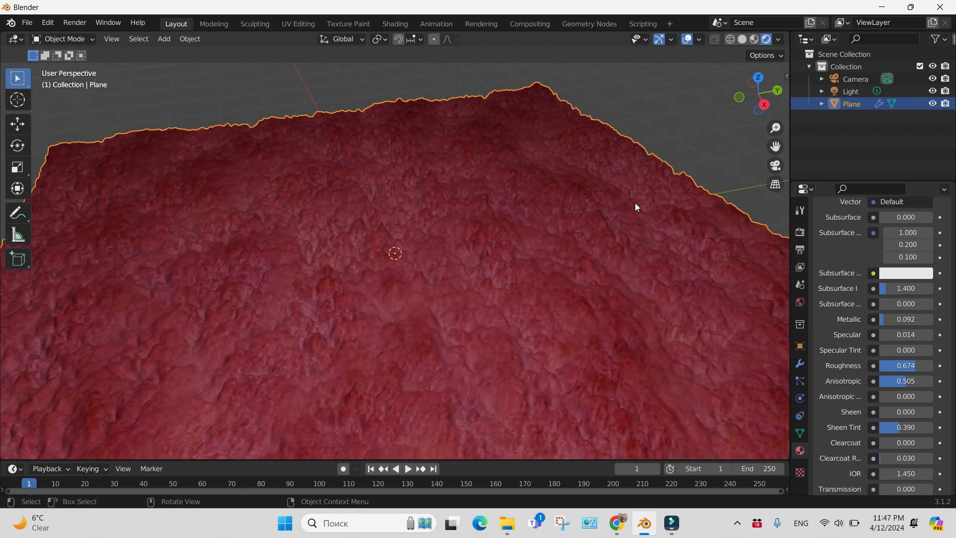
scroll(636, 203, "down", 2)
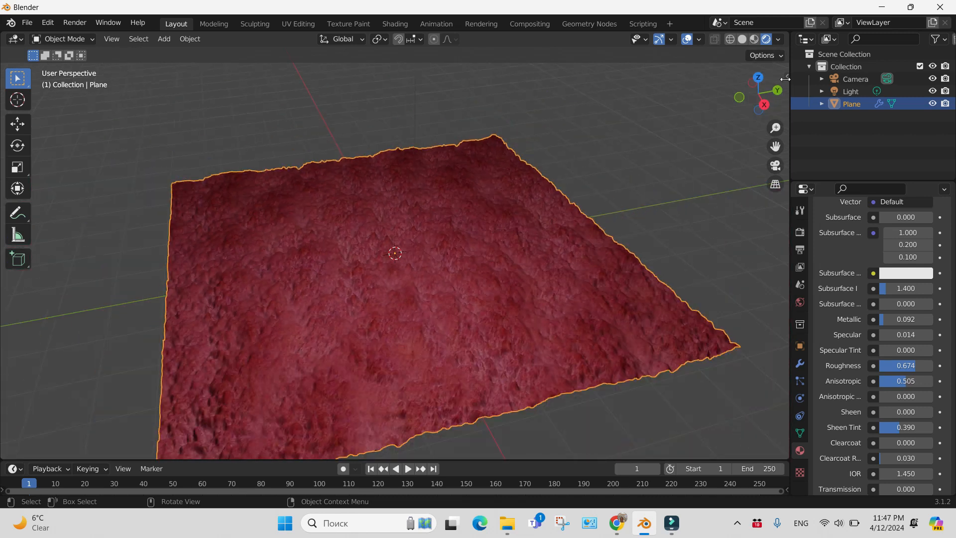
left_click_drag(762, 94, 722, 162)
scroll(700, 222, "up", 2)
scroll(690, 225, "up", 2)
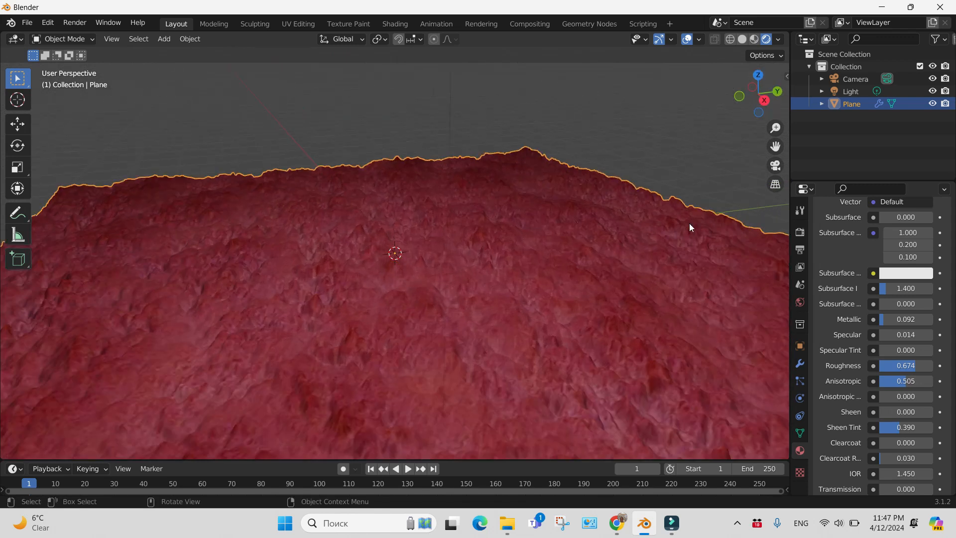
scroll(688, 223, "down", 6)
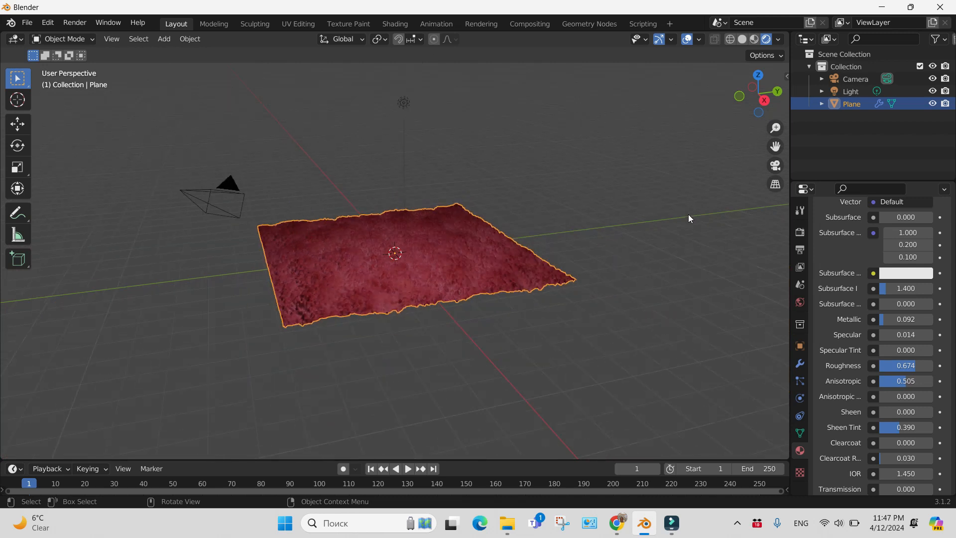
scroll(689, 218, "down", 2)
scroll(688, 218, "up", 1)
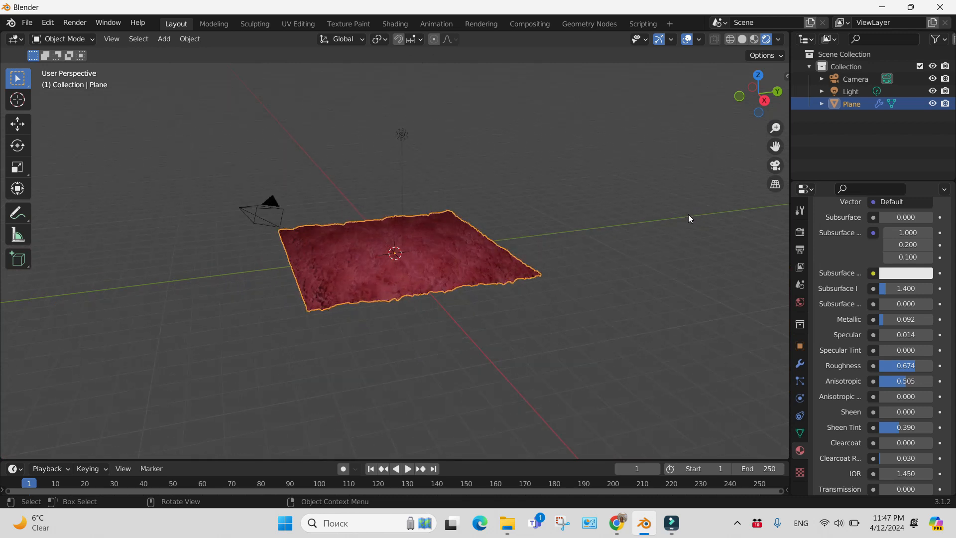
scroll(688, 214, "up", 5)
scroll(688, 214, "down", 1)
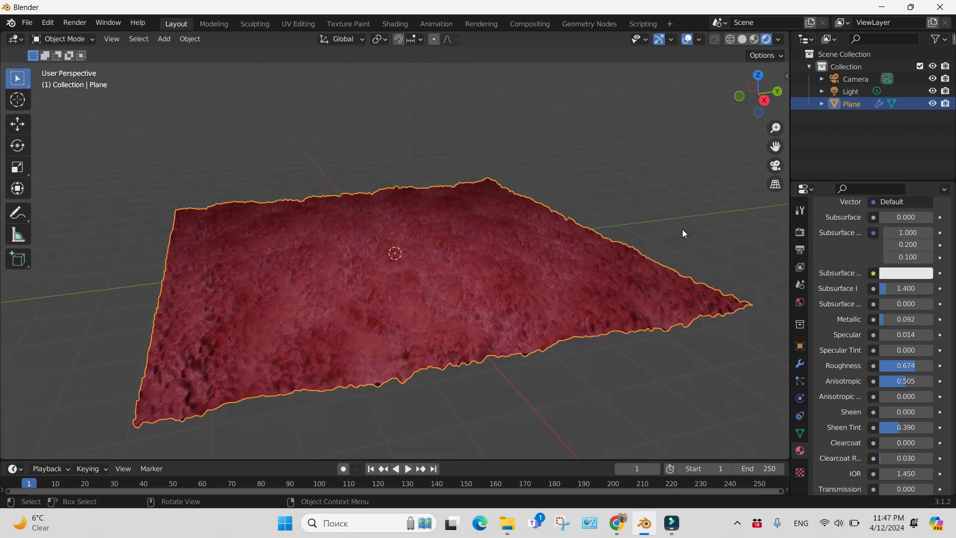
scroll(682, 232, "down", 2)
scroll(680, 233, "up", 1)
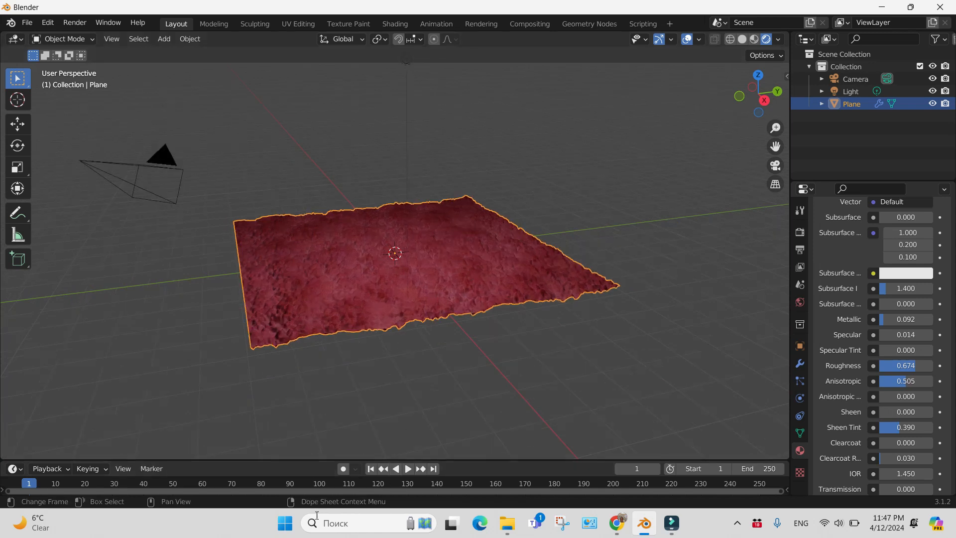